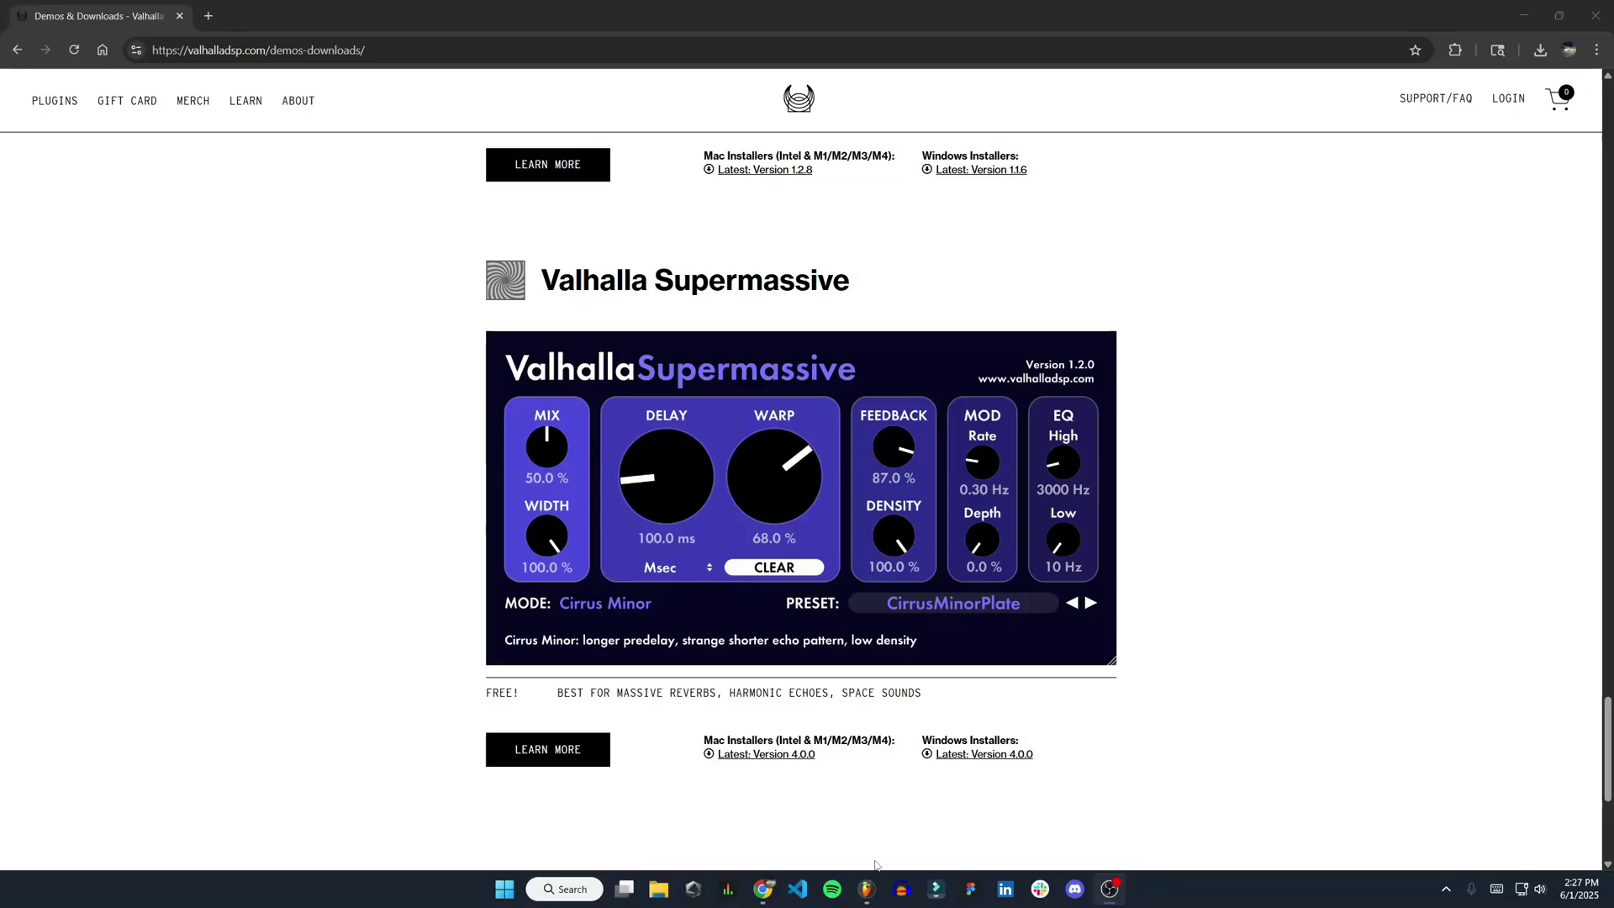
Step: Download the Windows Supermassive 4.0.0 installer and reveal ValhallaSupermassiveWin_V4_0_0.zip in Downloads
{"action": "left_click", "coordinate": [865, 888]}
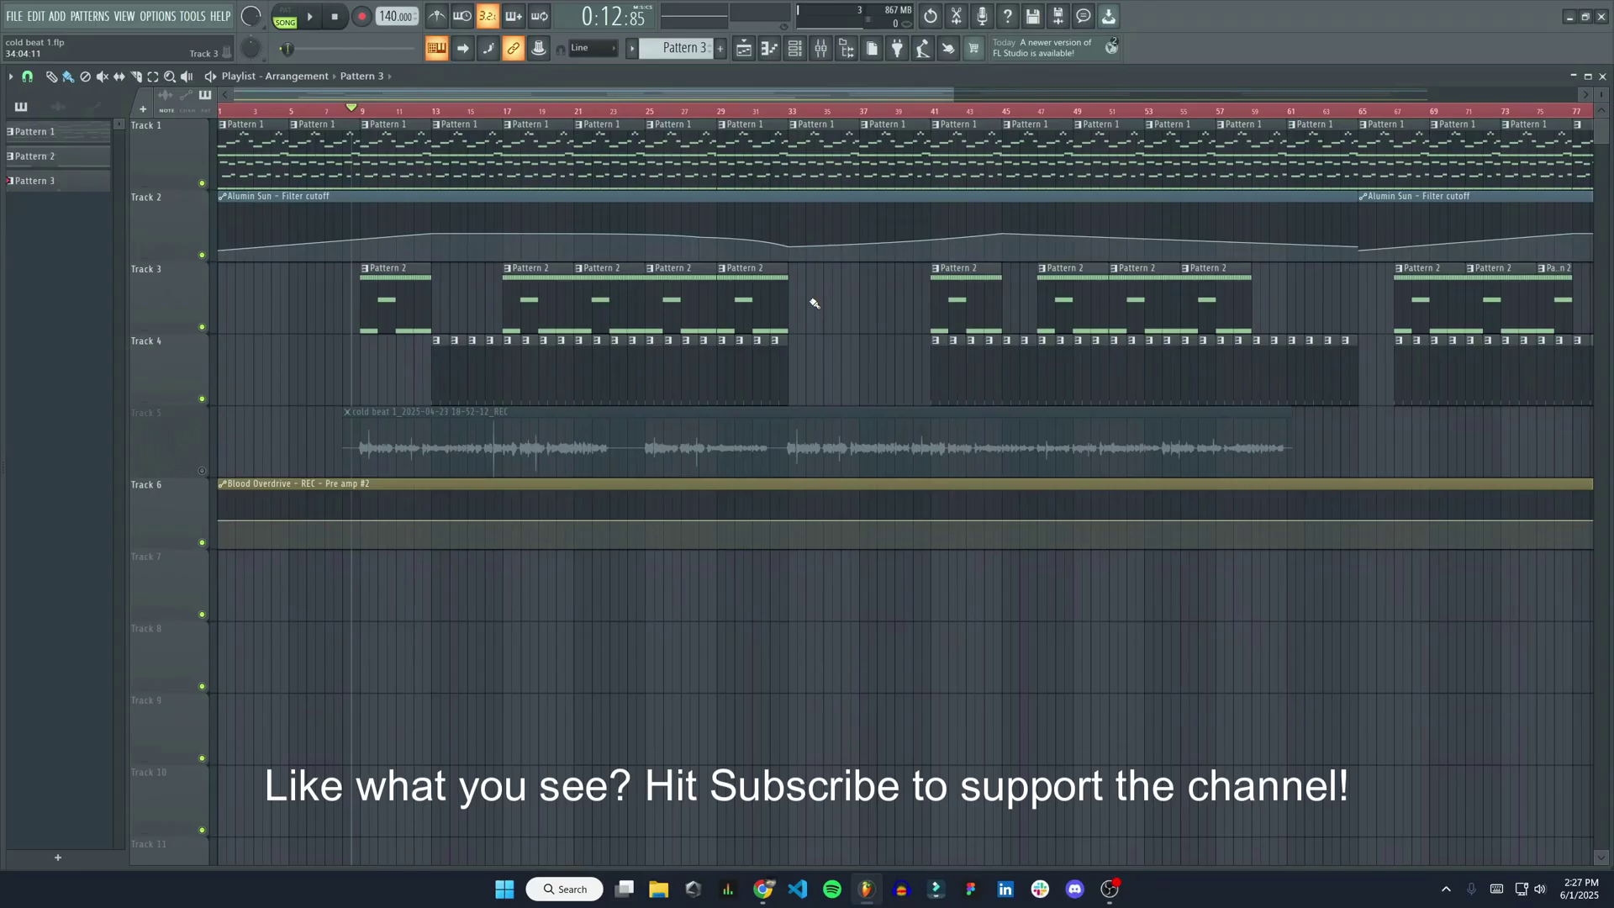
{"action": "left_click", "coordinate": [1569, 16]}
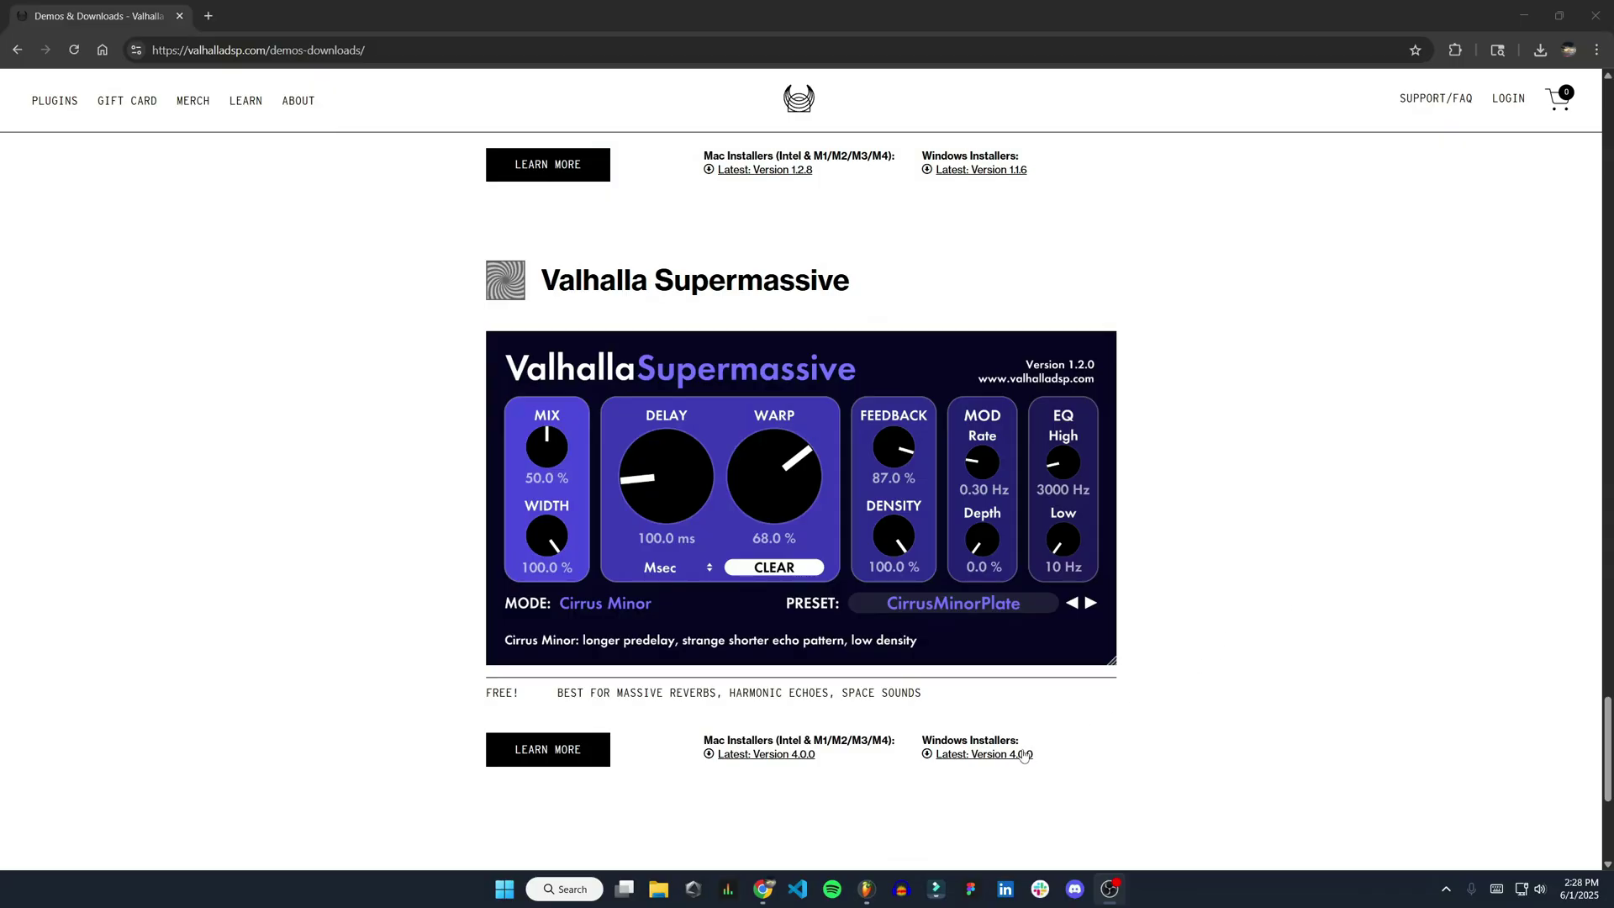
{"action": "left_click", "coordinate": [992, 757]}
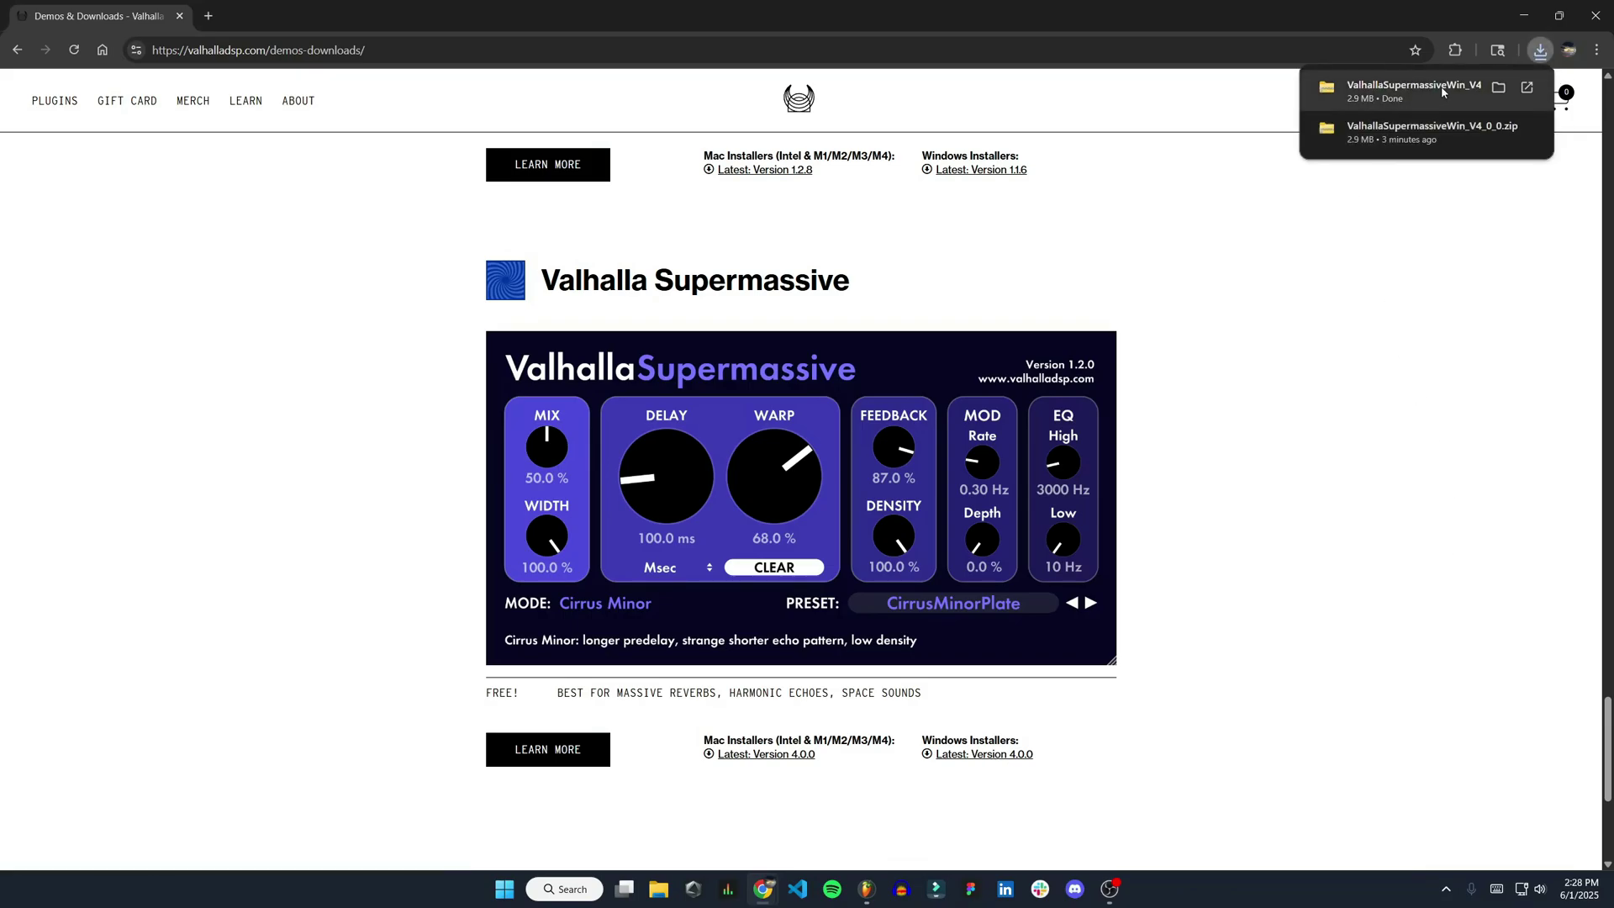
{"action": "left_click", "coordinate": [1500, 87]}
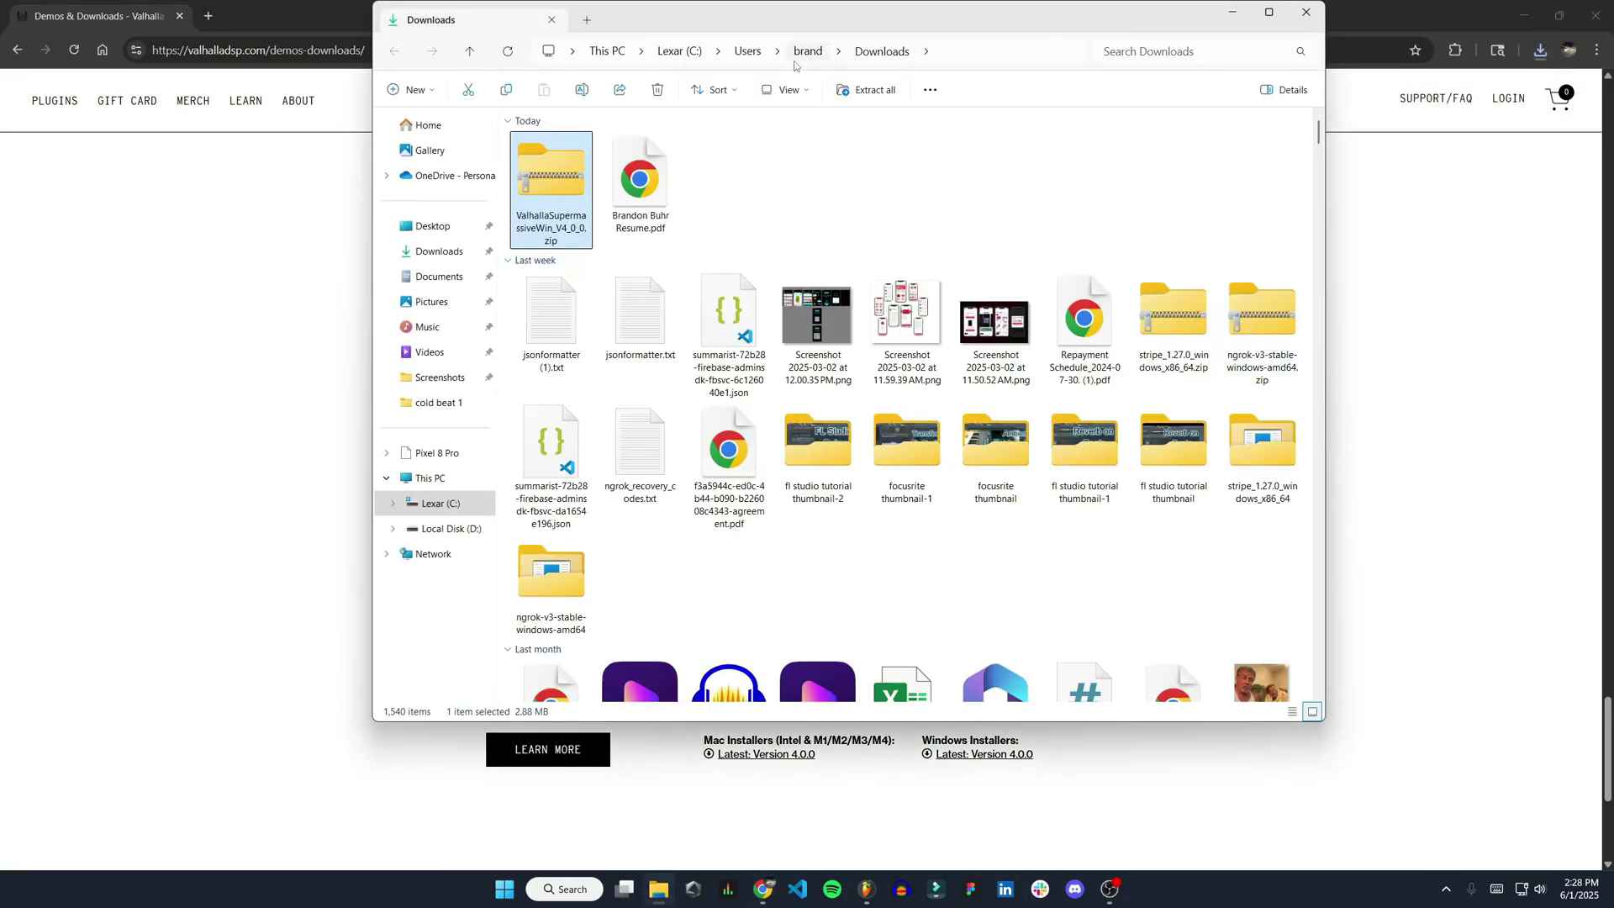
Step: Extract ValhallaSupermassiveWin_V4_0_0.zip and run the extracted Supermassive 4.0.0 installer
{"action": "right_click", "coordinate": [541, 190]}
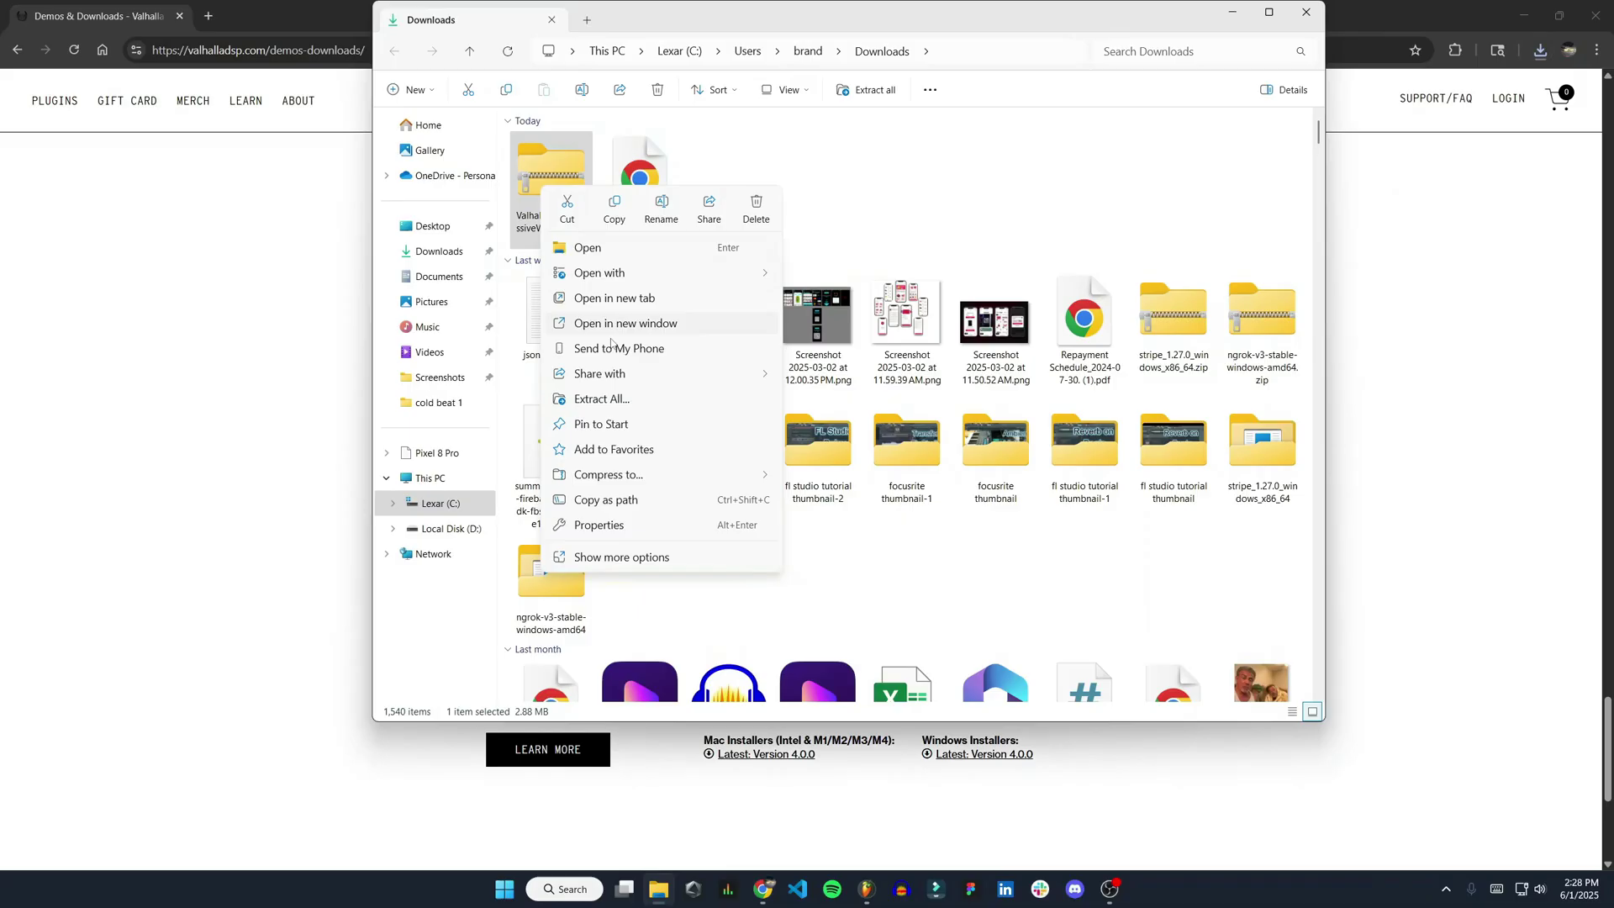
{"action": "left_click", "coordinate": [601, 400]}
{"action": "left_click", "coordinate": [931, 603]}
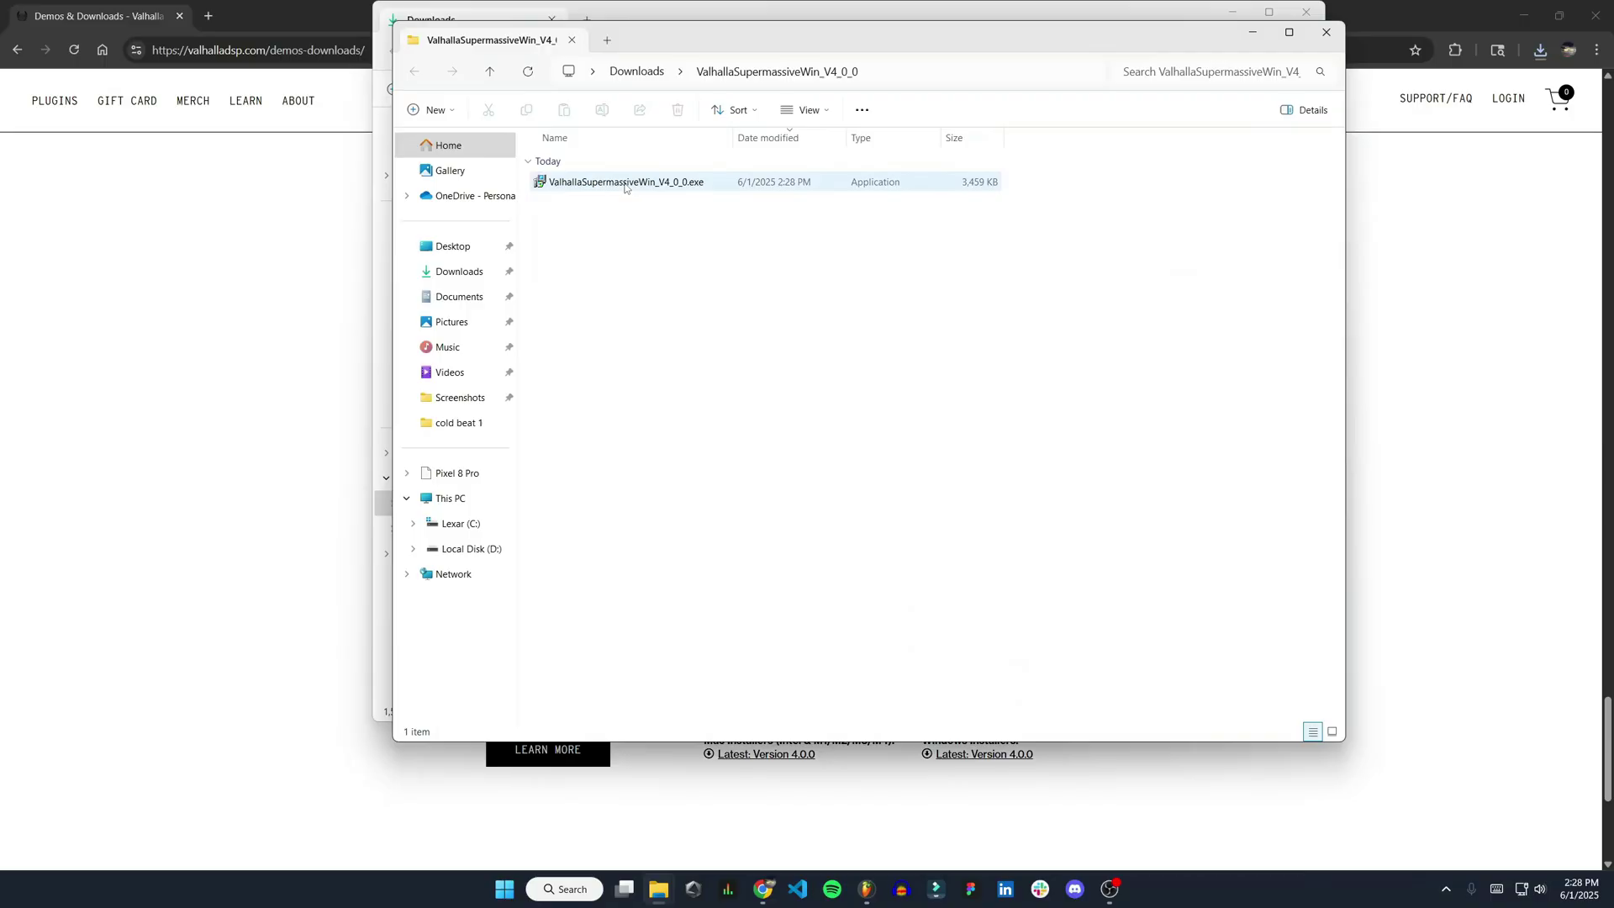
{"action": "left_click", "coordinate": [632, 183]}
{"action": "double_click", "coordinate": [632, 183]}
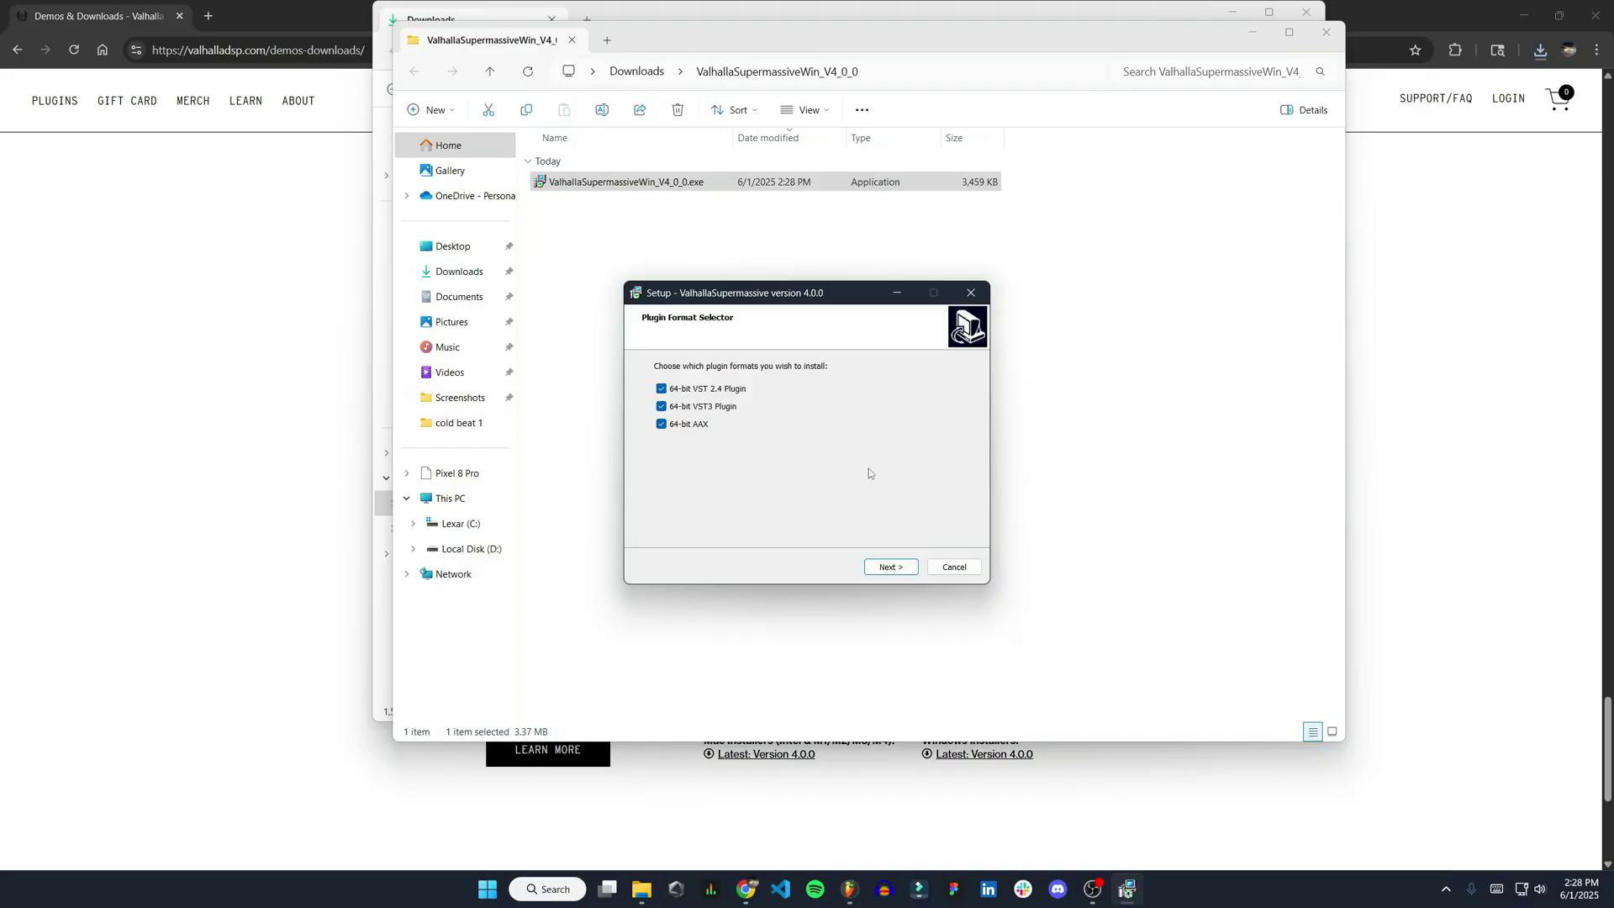
Step: Install Supermassive with all formats, accepting the license and default VST2 and VST3 folders
{"action": "left_click", "coordinate": [891, 566]}
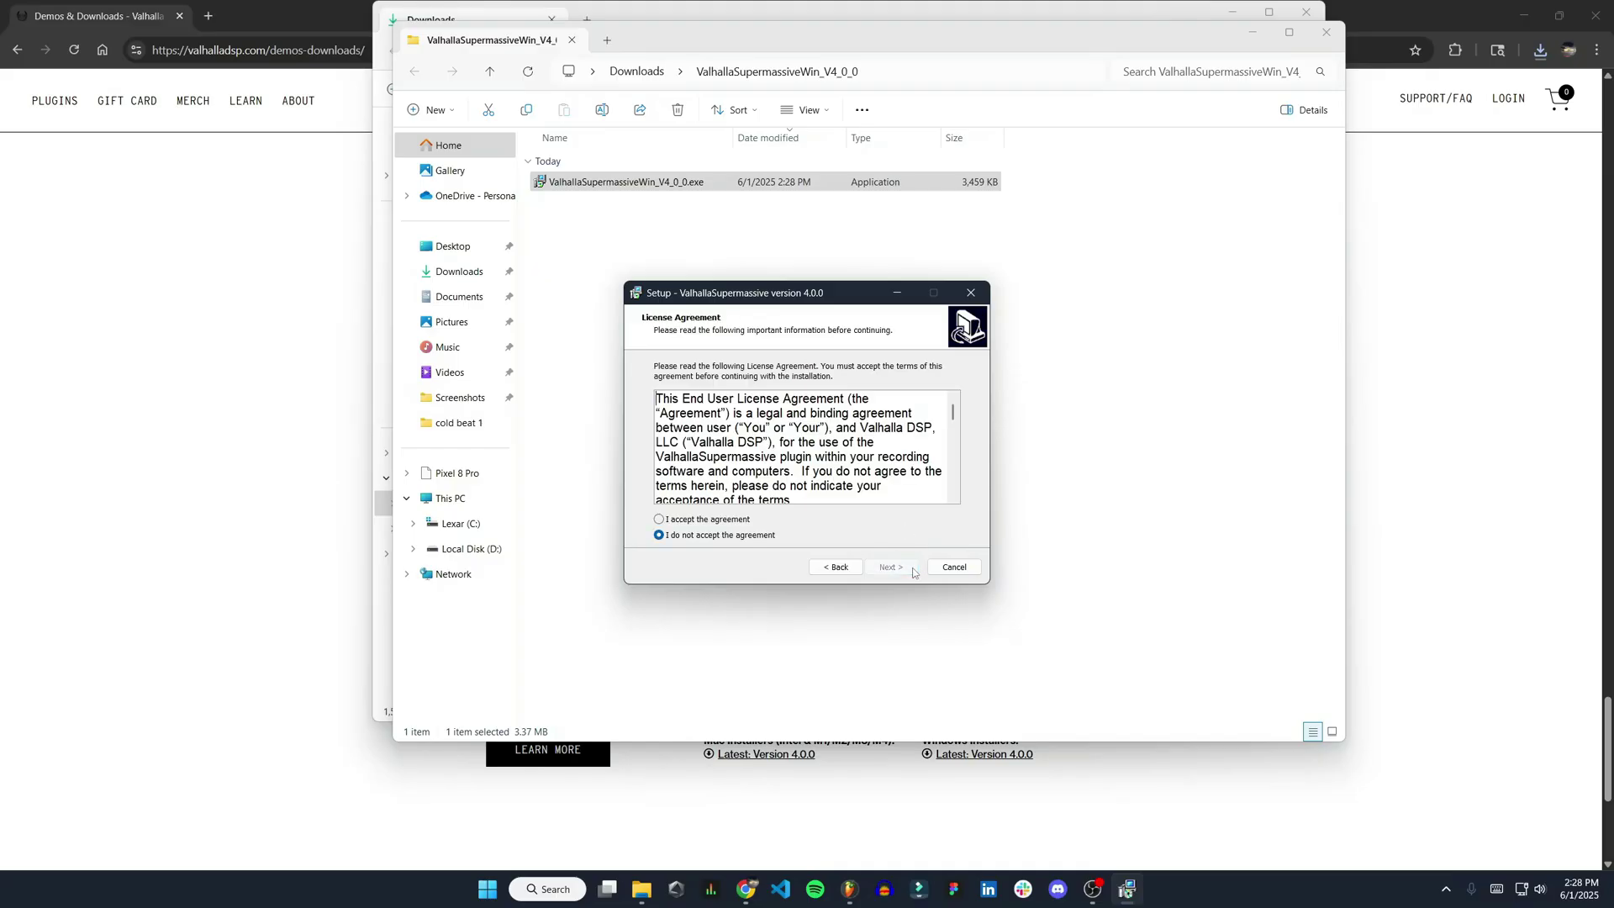
{"action": "left_click", "coordinate": [691, 519]}
{"action": "left_click", "coordinate": [891, 566]}
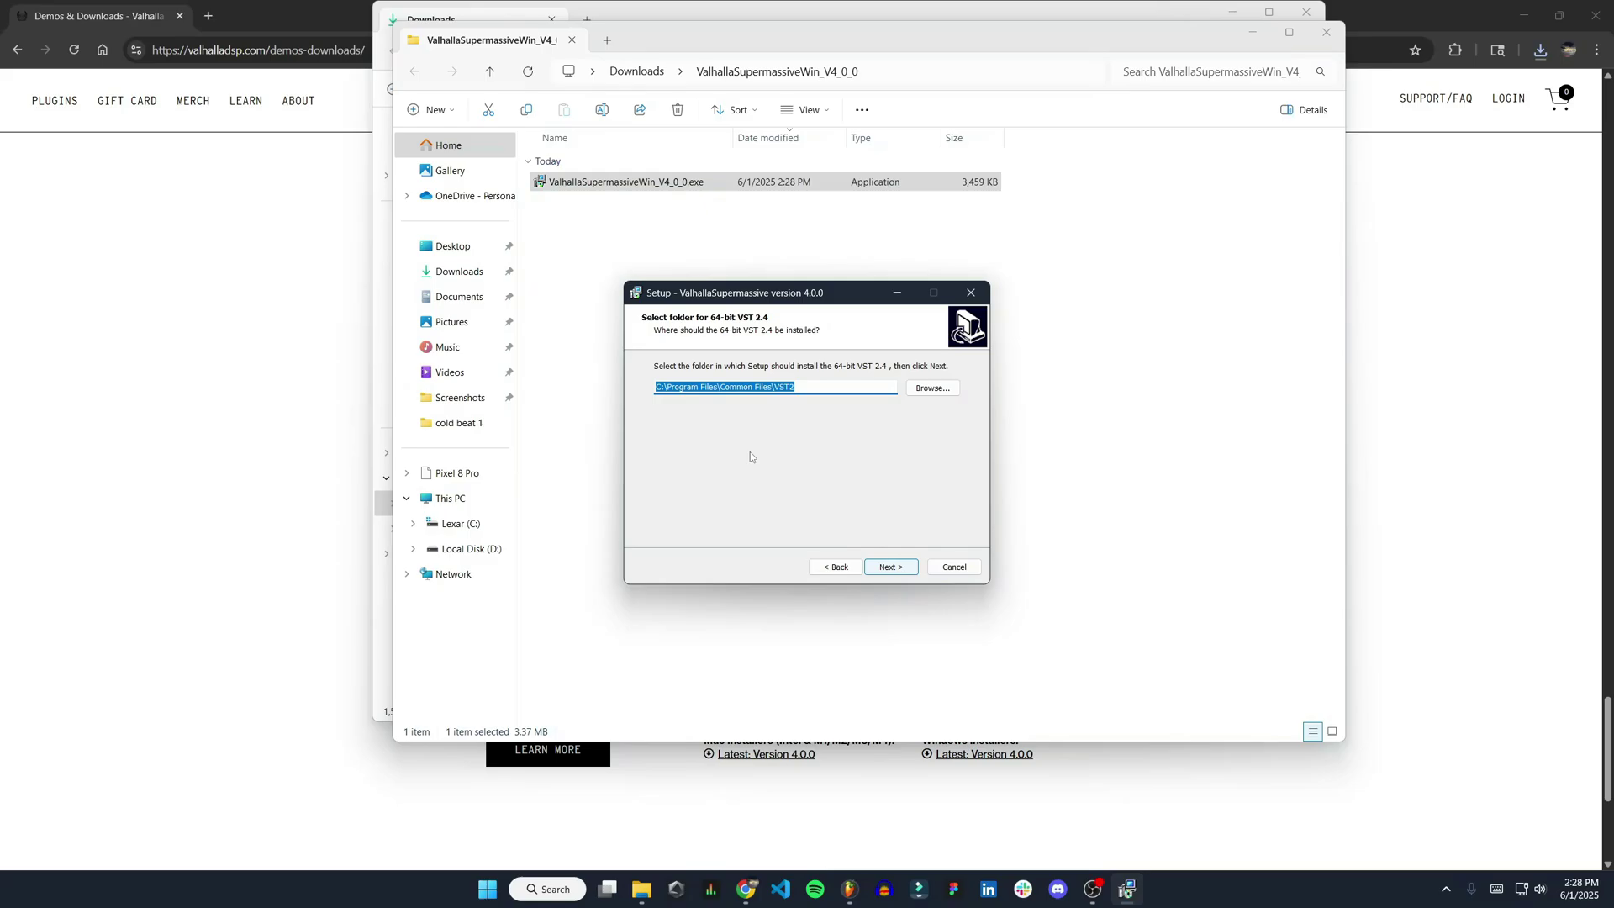
{"action": "left_click", "coordinate": [807, 387]}
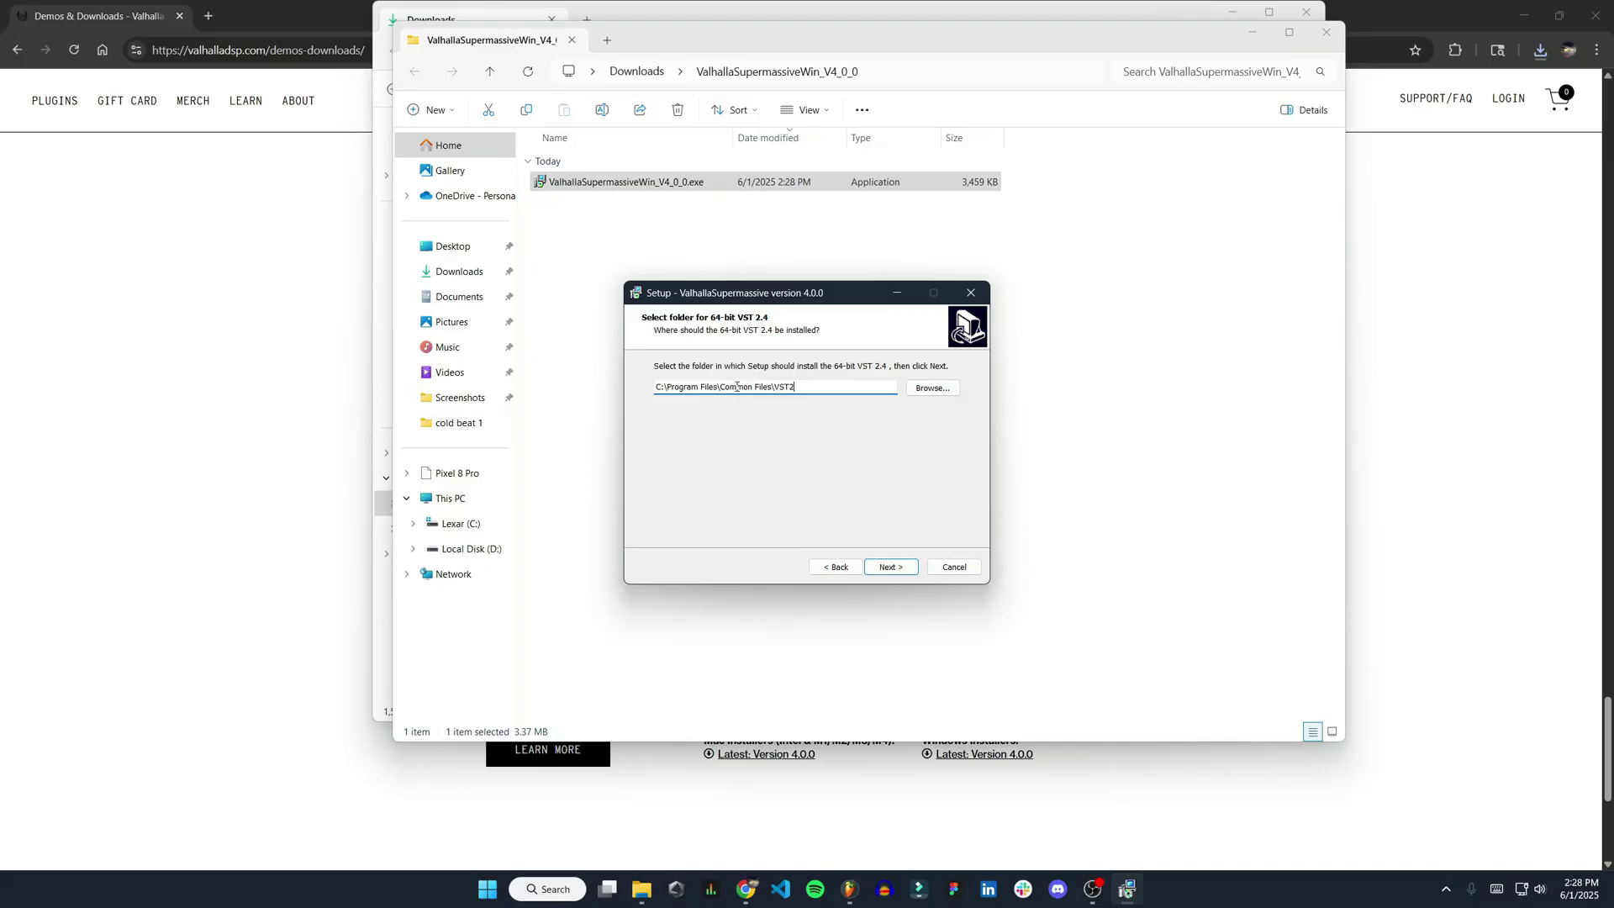
{"action": "left_click", "coordinate": [908, 568]}
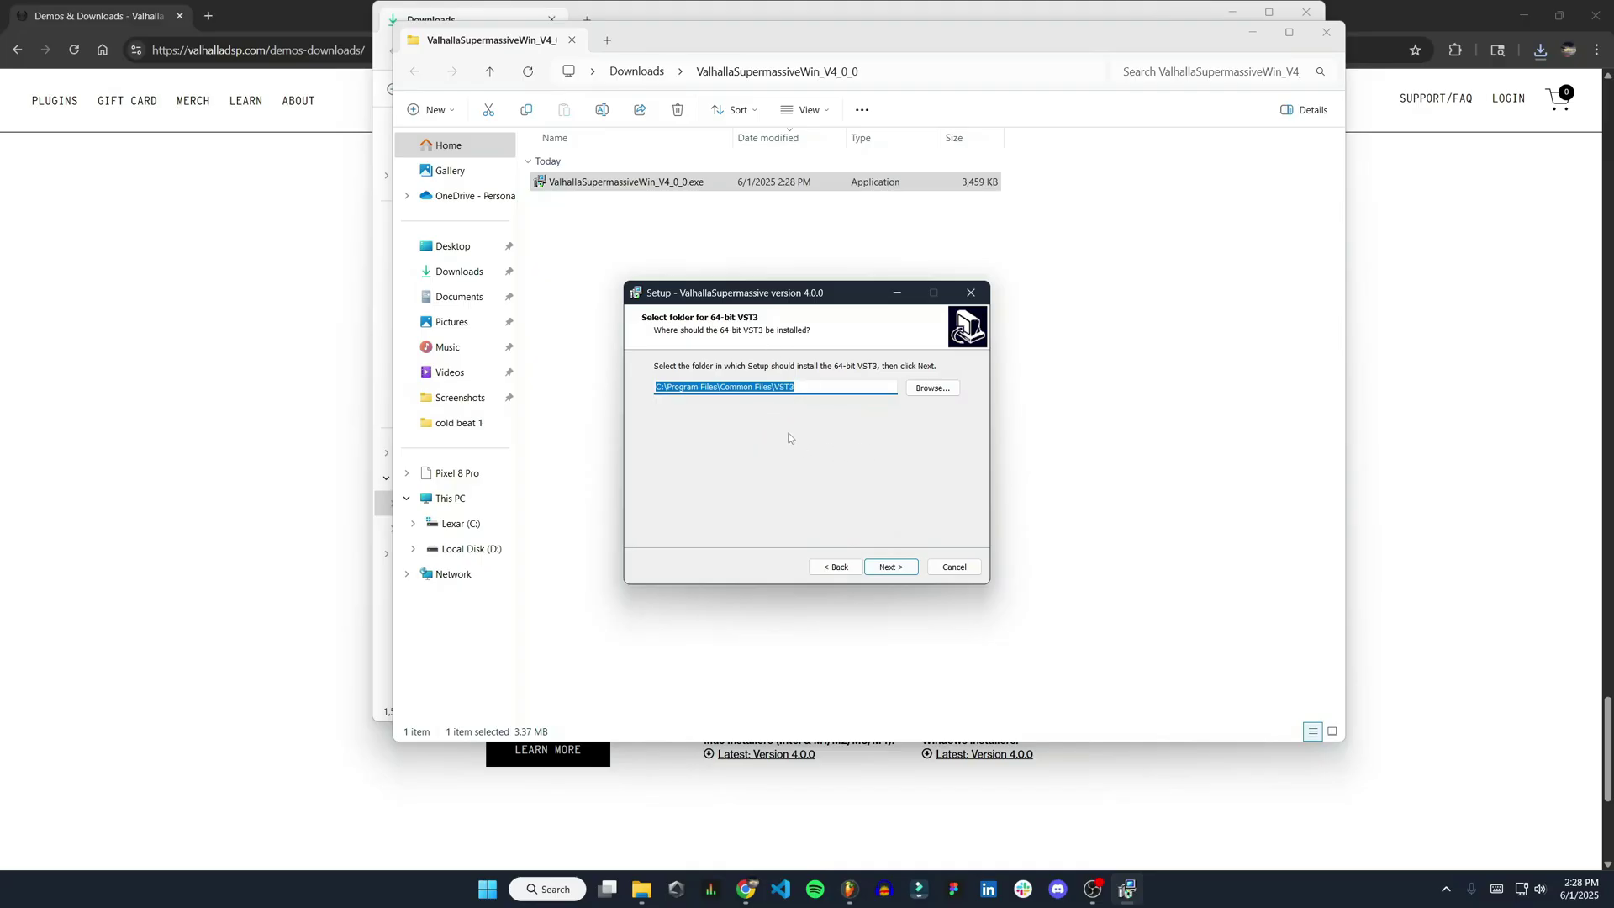
{"action": "left_click", "coordinate": [893, 568]}
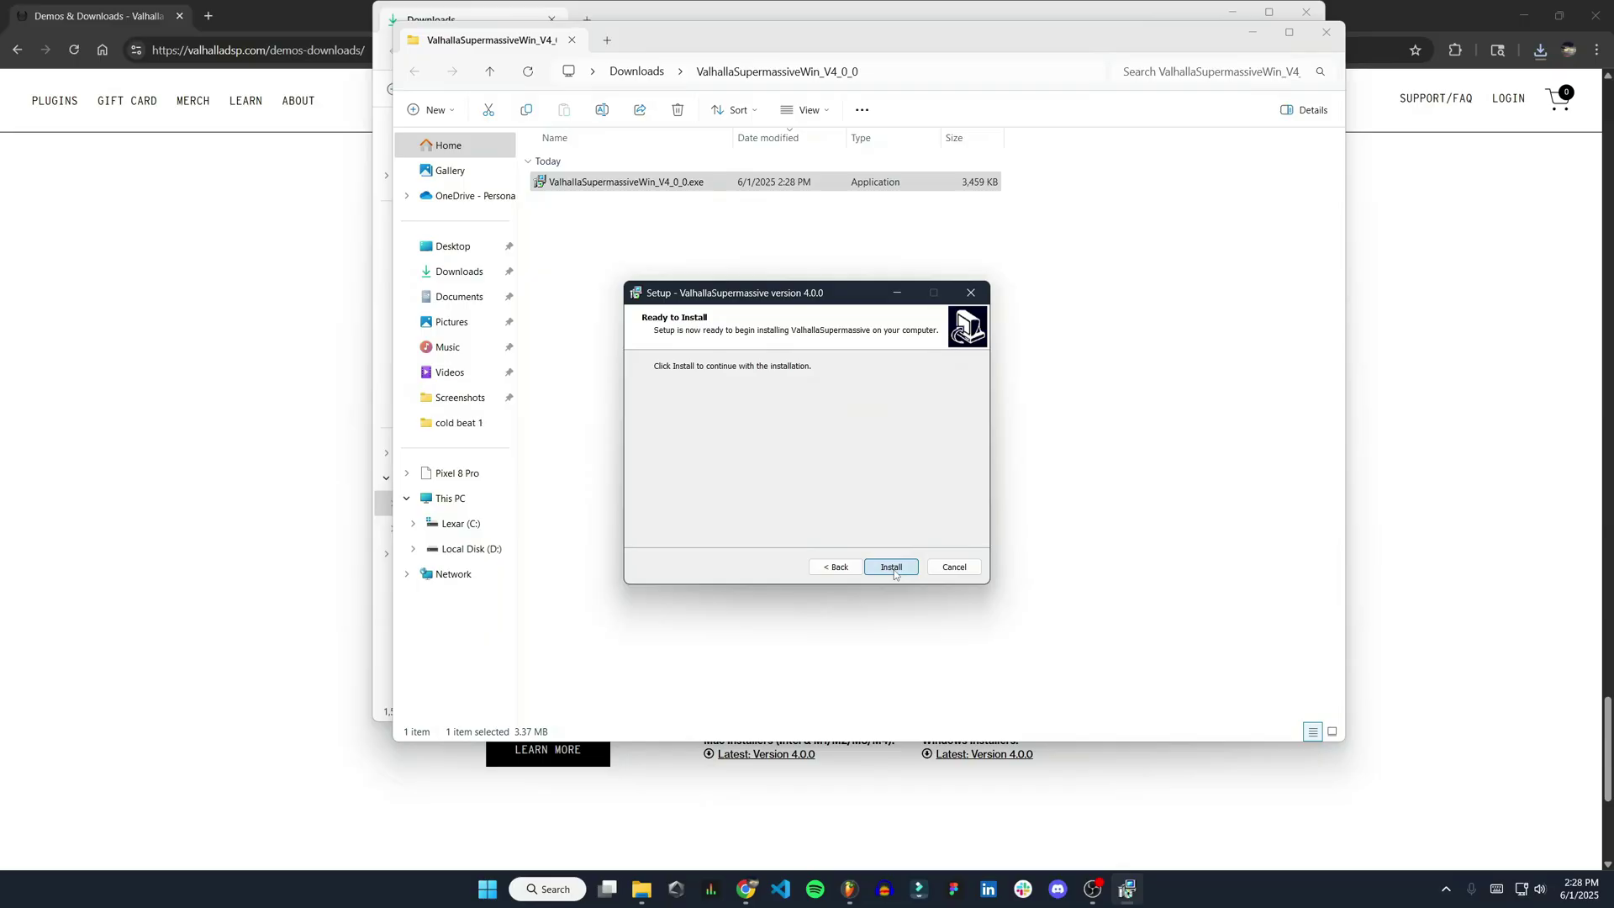
{"action": "left_click", "coordinate": [892, 569]}
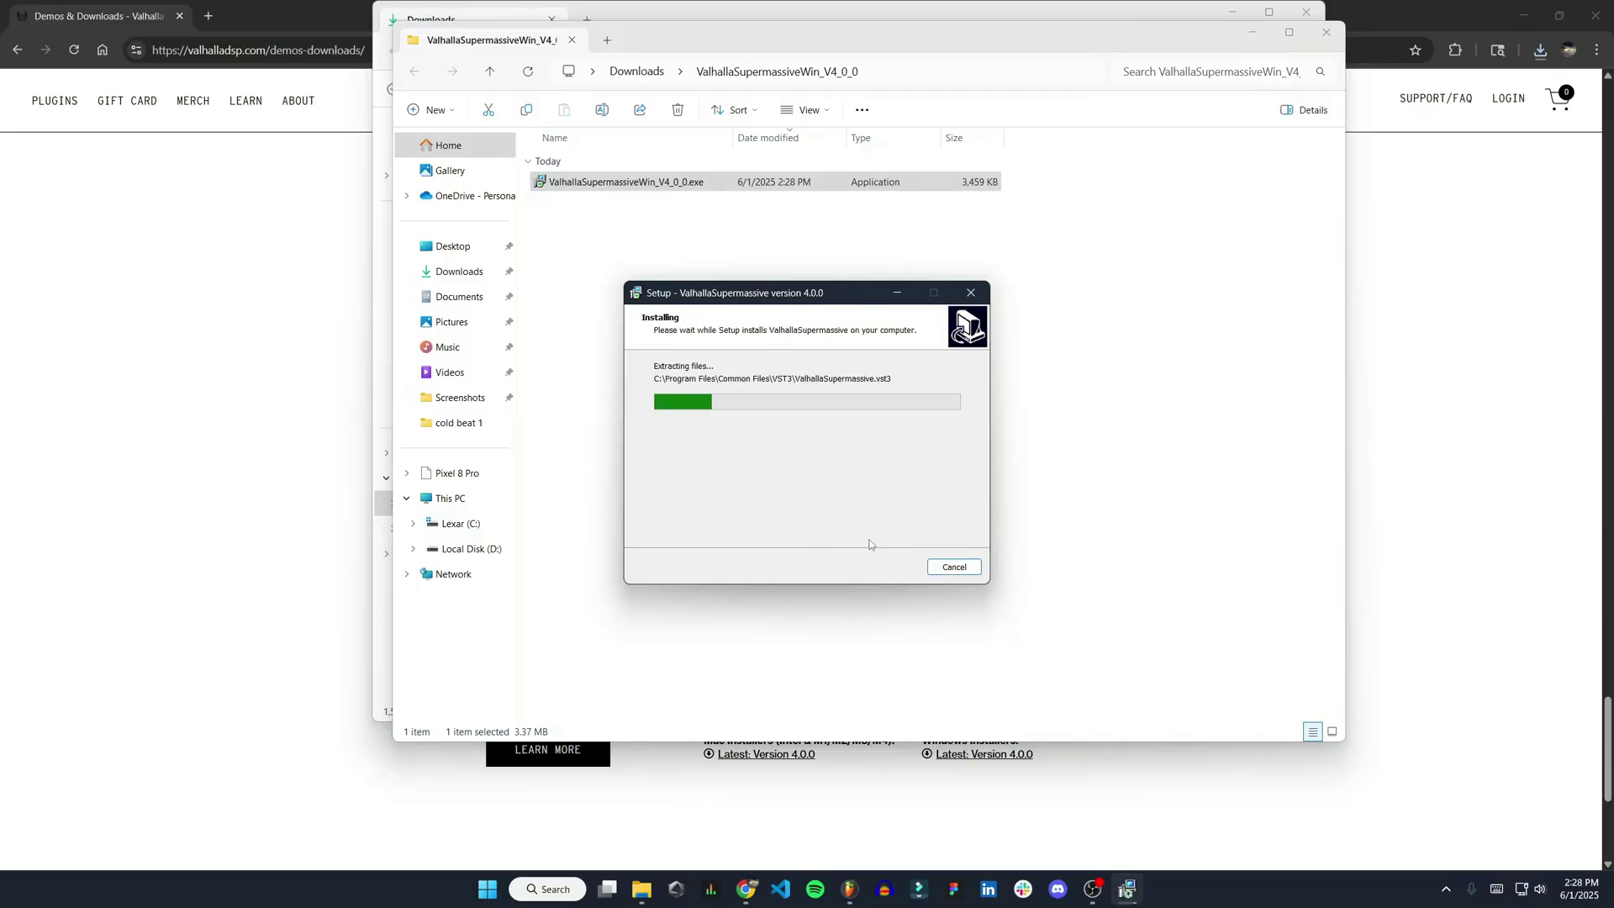
{"action": "left_click", "coordinate": [892, 566]}
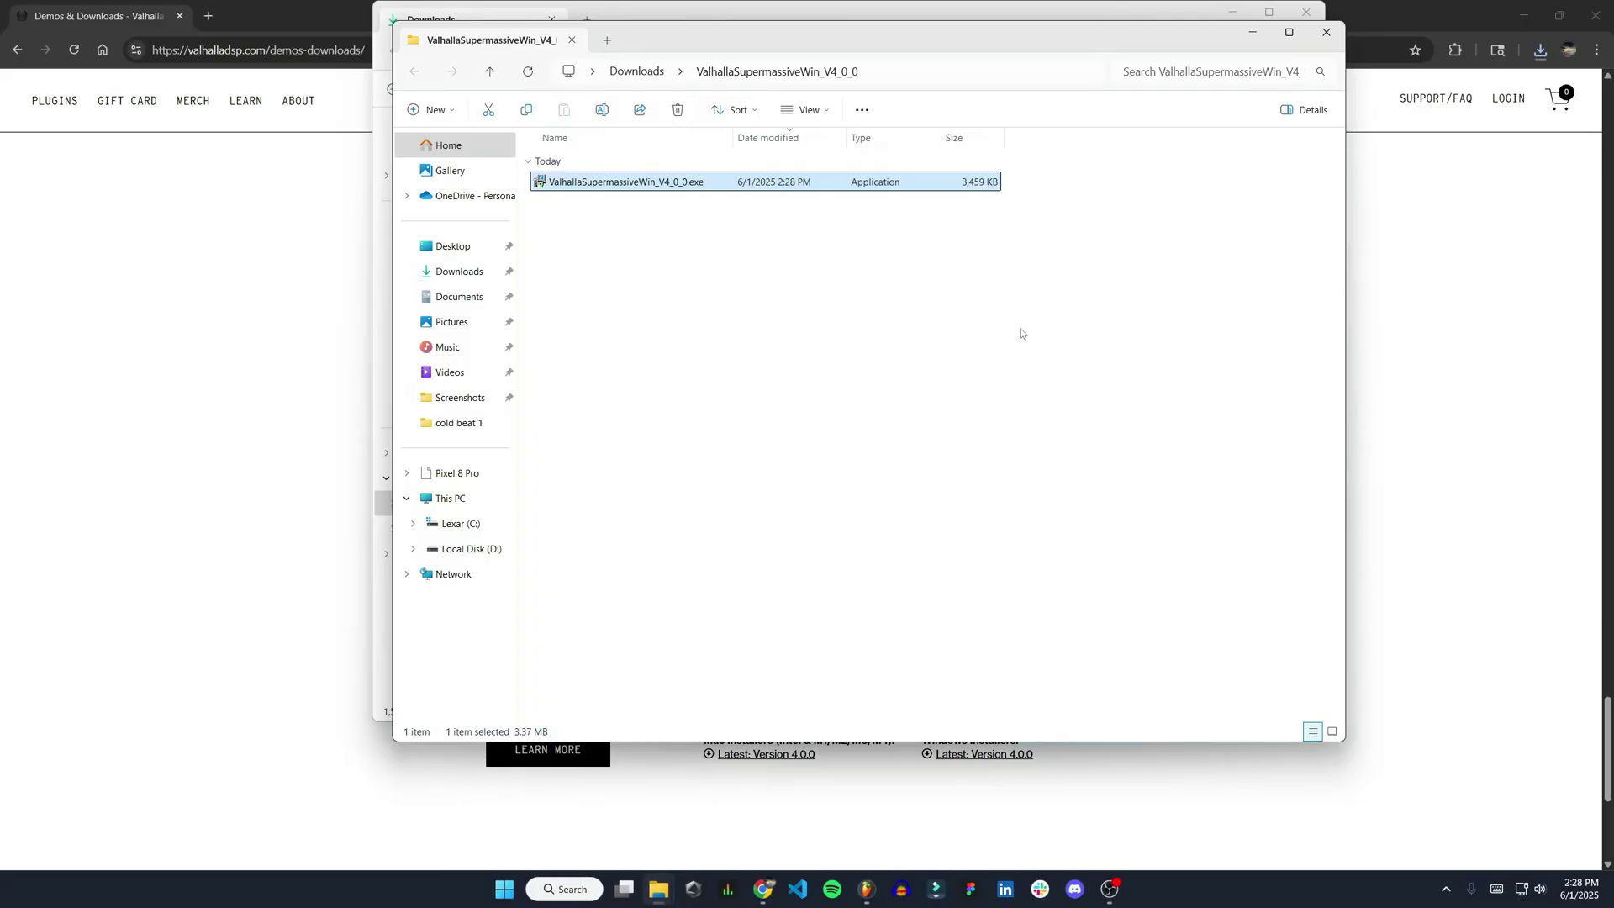
Step: Close both File Explorer windows and return to the FL Studio project cold beat 1
{"action": "left_click", "coordinate": [1325, 34]}
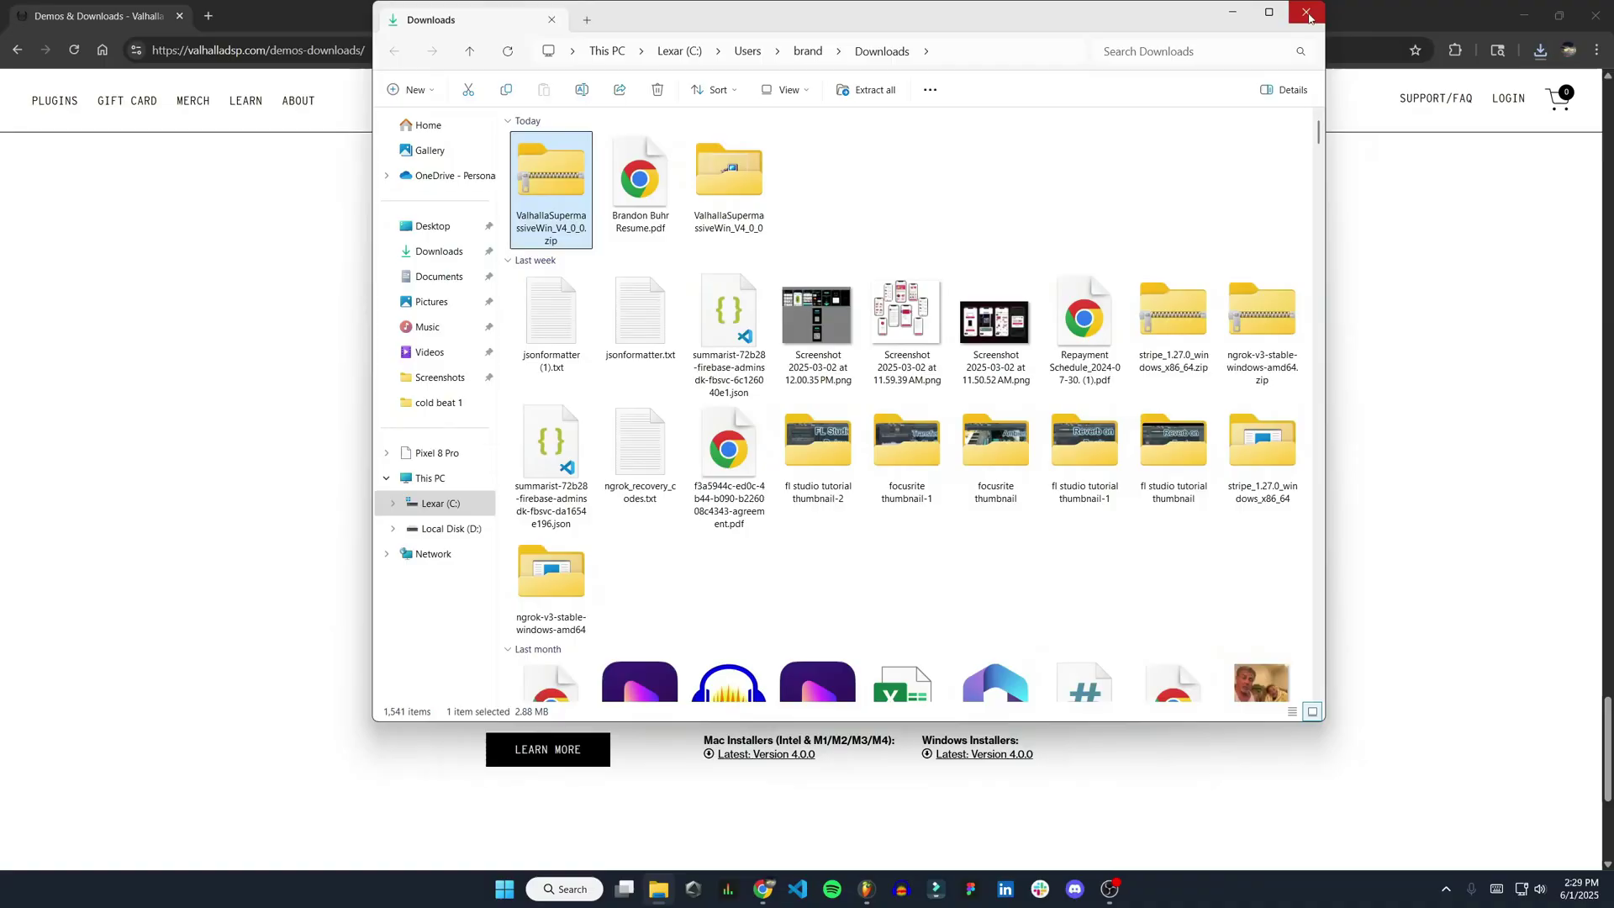
{"action": "left_click", "coordinate": [1307, 13]}
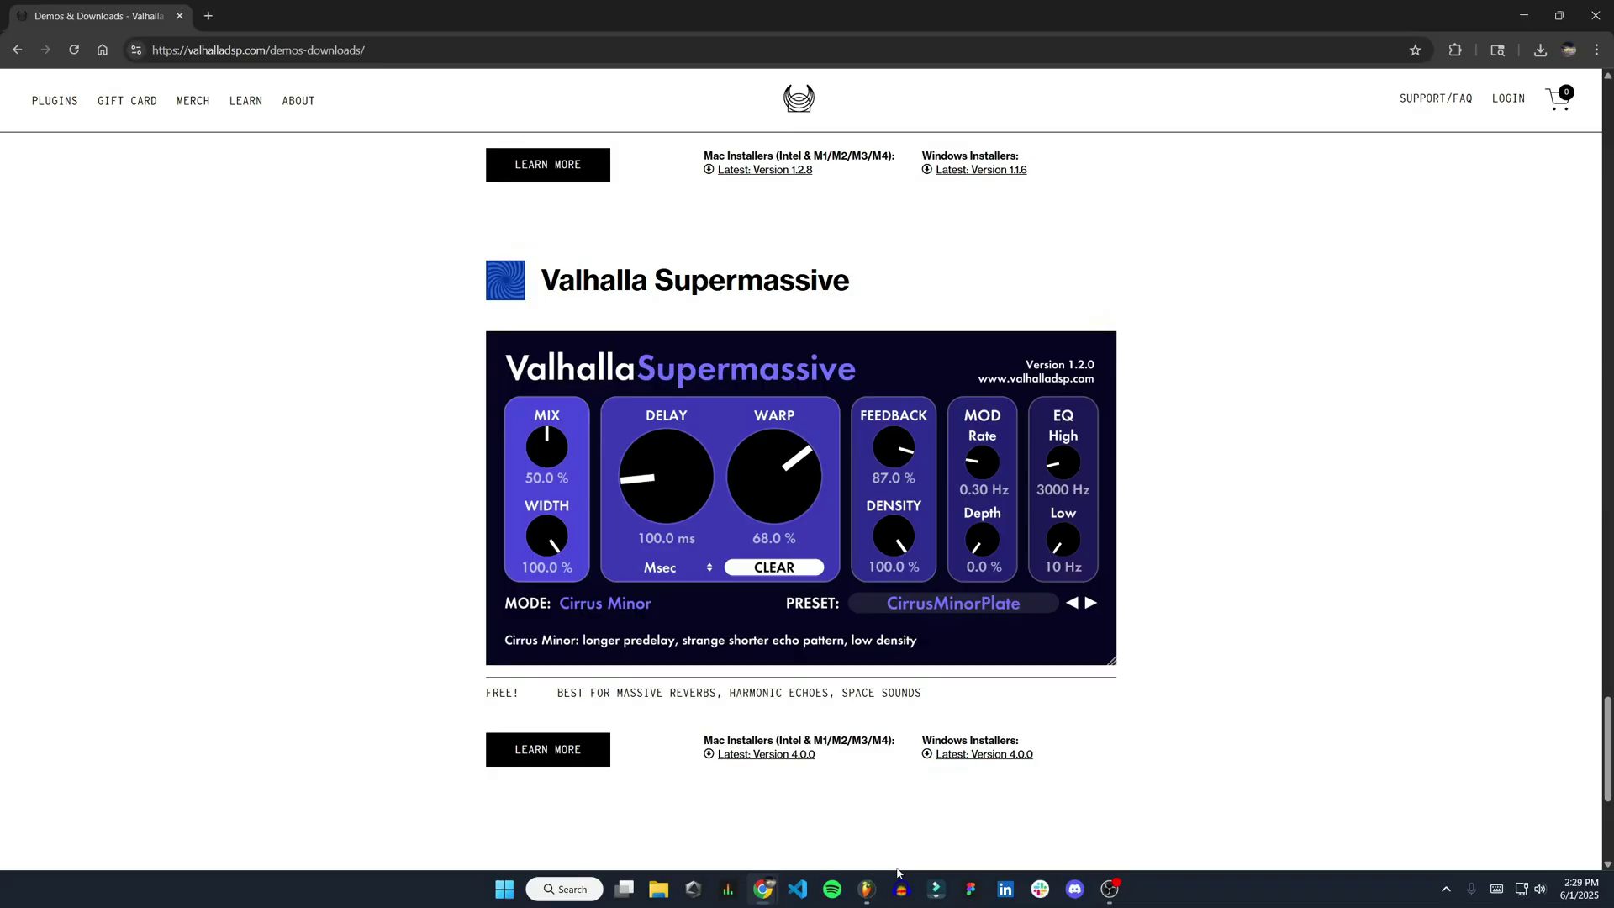
{"action": "left_click", "coordinate": [869, 889]}
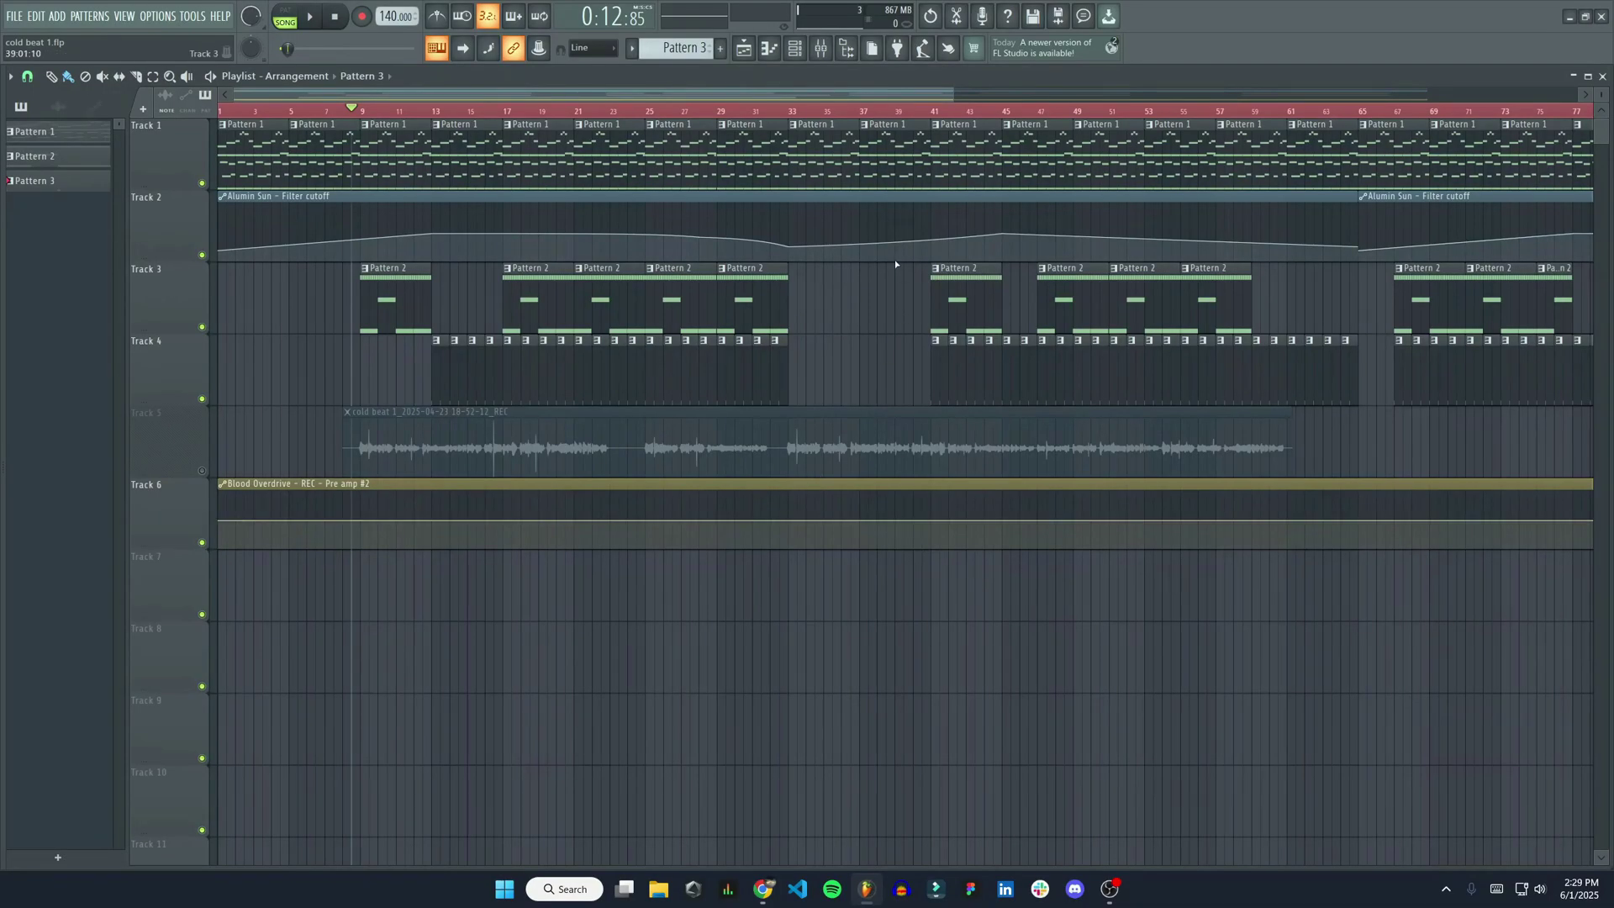
Step: Show the mixer and open Manage plugins, listing 138 plugins with their search paths
{"action": "key", "text": "F9"}
{"action": "left_click", "coordinate": [57, 16]}
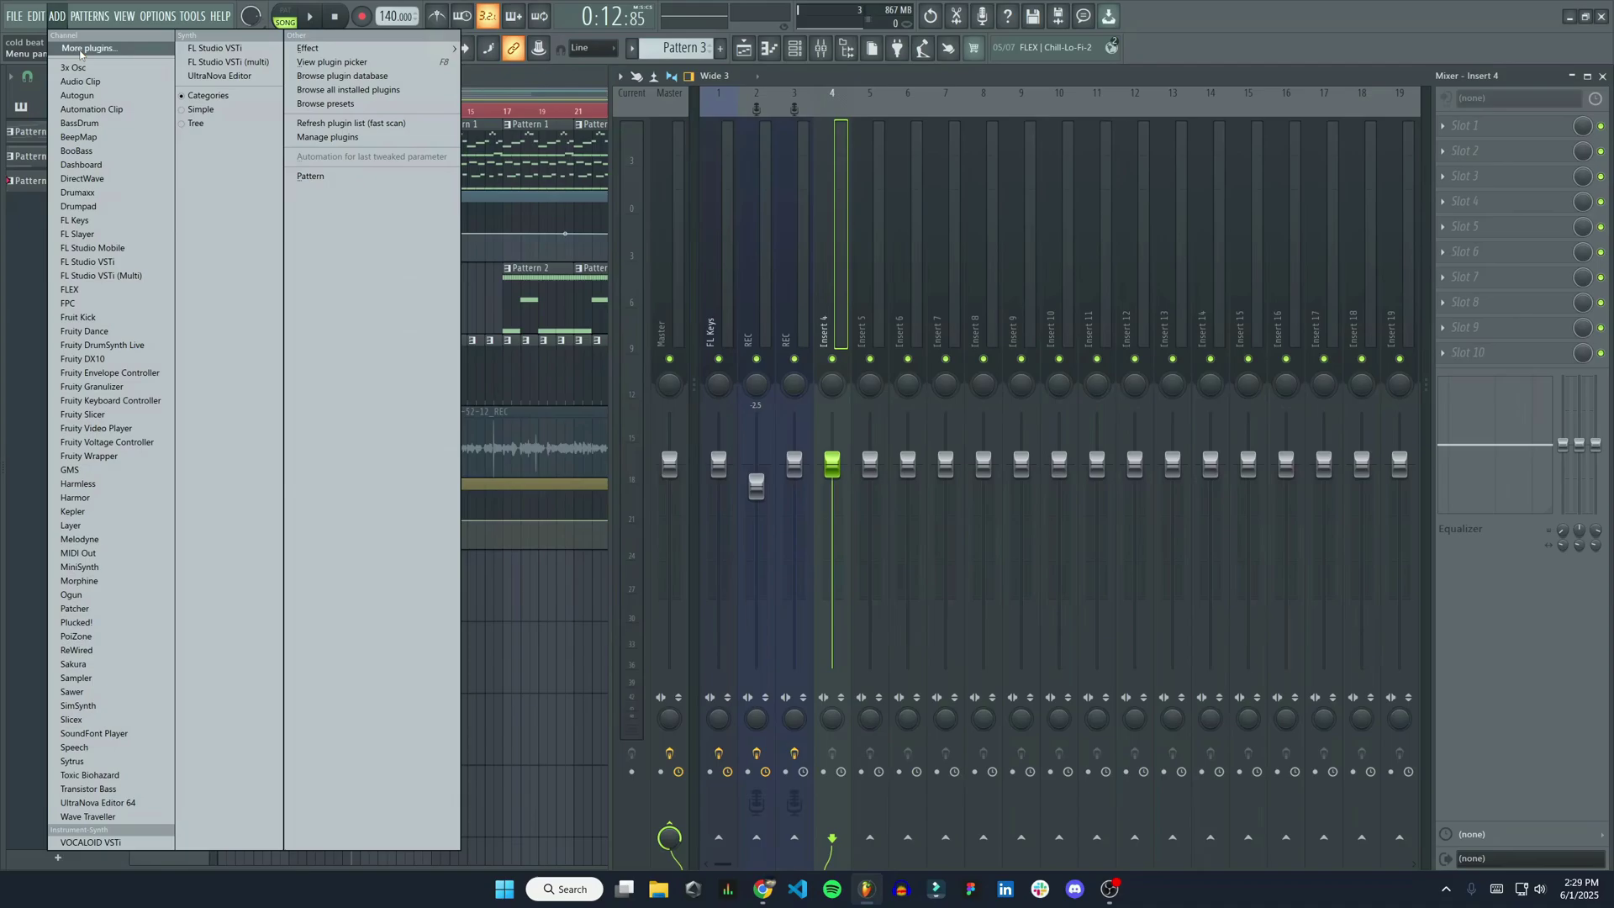
{"action": "left_click", "coordinate": [392, 138]}
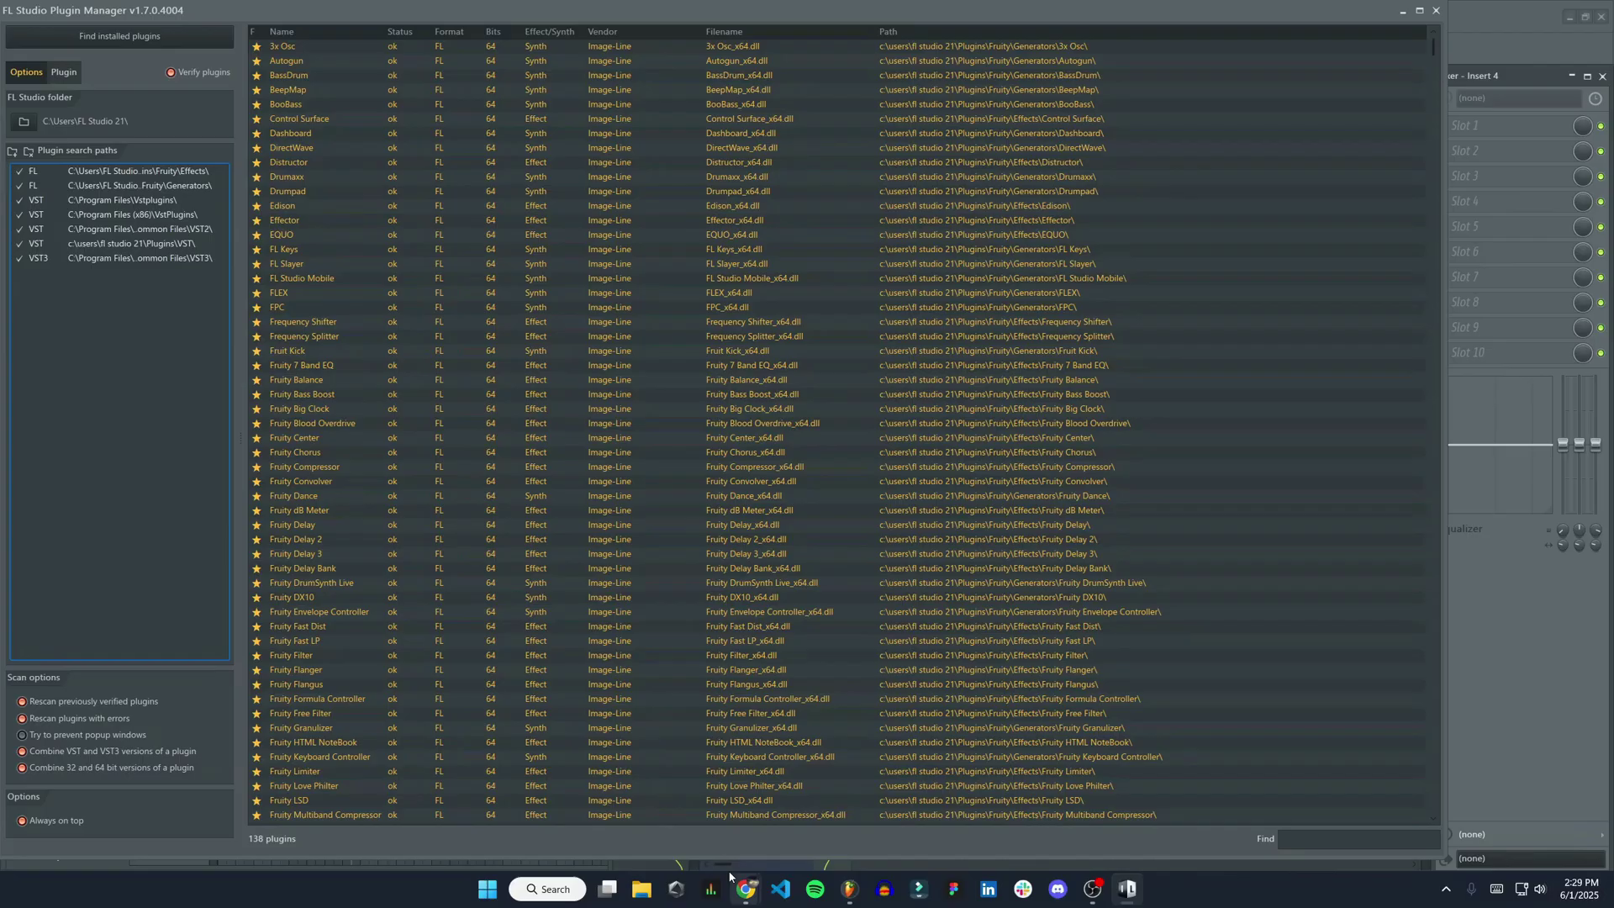
{"action": "left_click", "coordinate": [647, 891]}
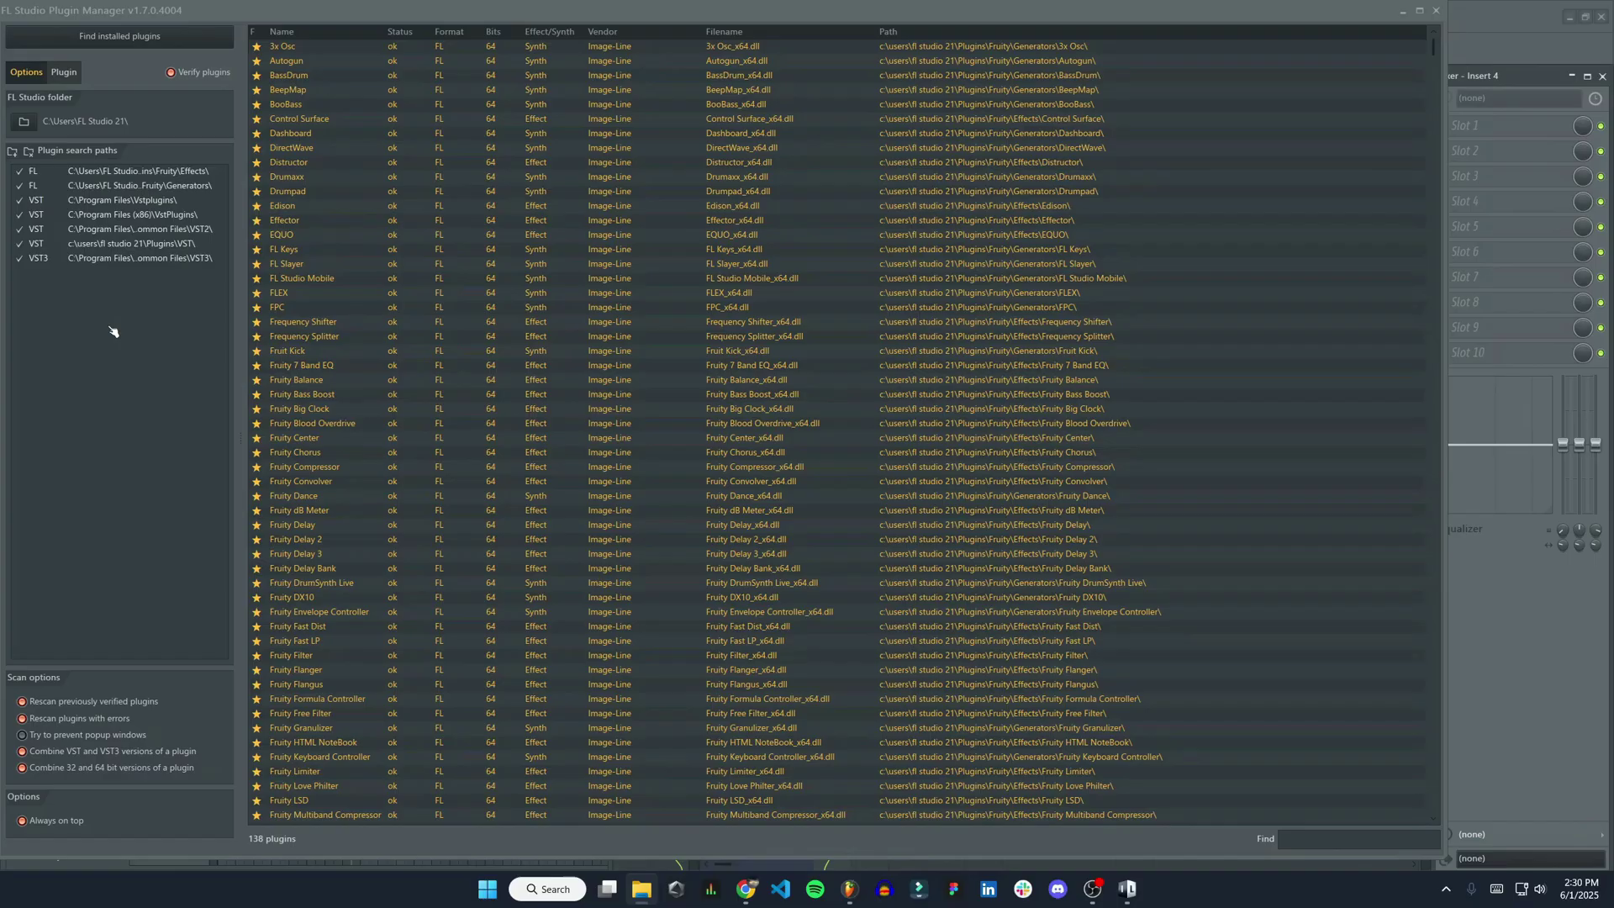
Step: Browse to C:\Program Files\Common Files for a search folder, then cancel without adding it
{"action": "left_click", "coordinate": [13, 154]}
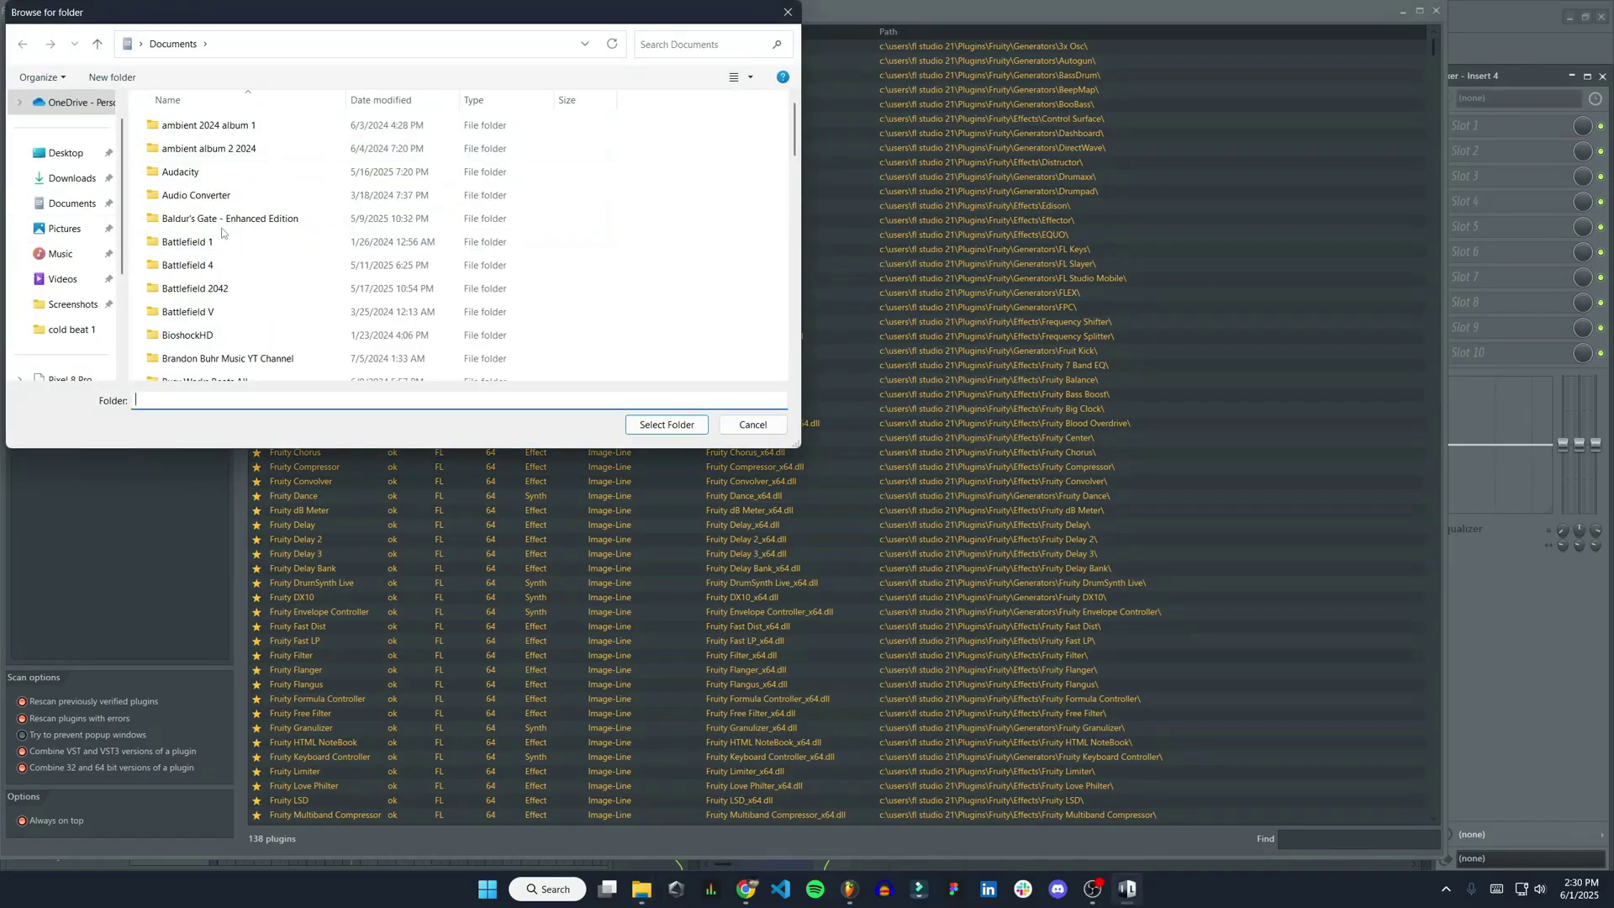
{"action": "scroll", "coordinate": [70, 333], "scroll_direction": "down", "scroll_amount": 2}
{"action": "left_click", "coordinate": [59, 253]}
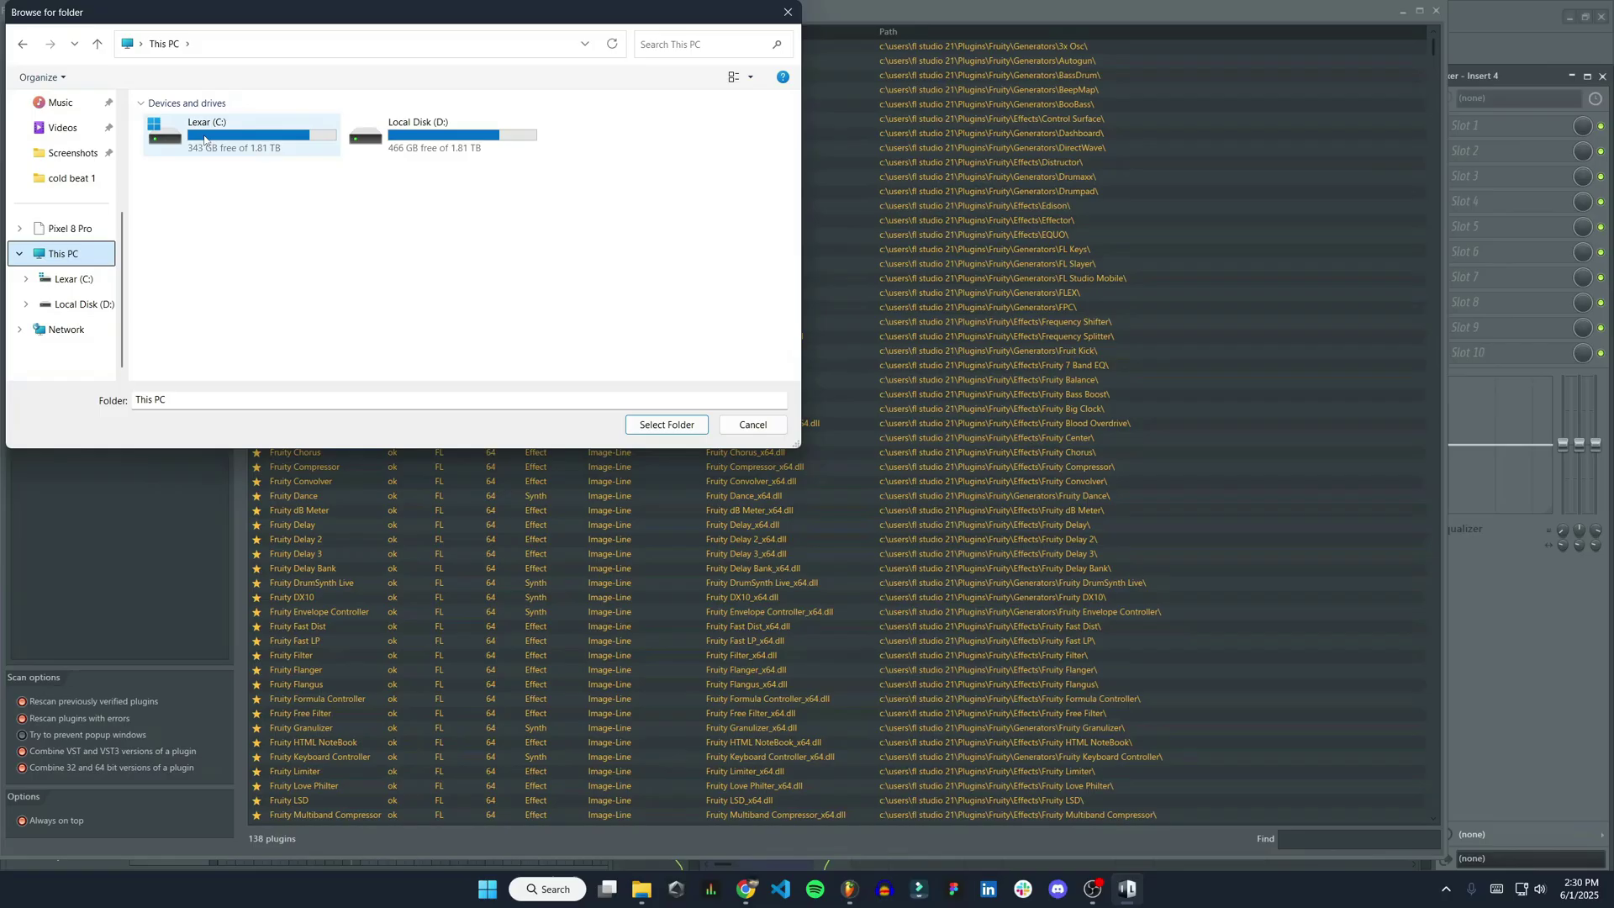
{"action": "double_click", "coordinate": [222, 136]}
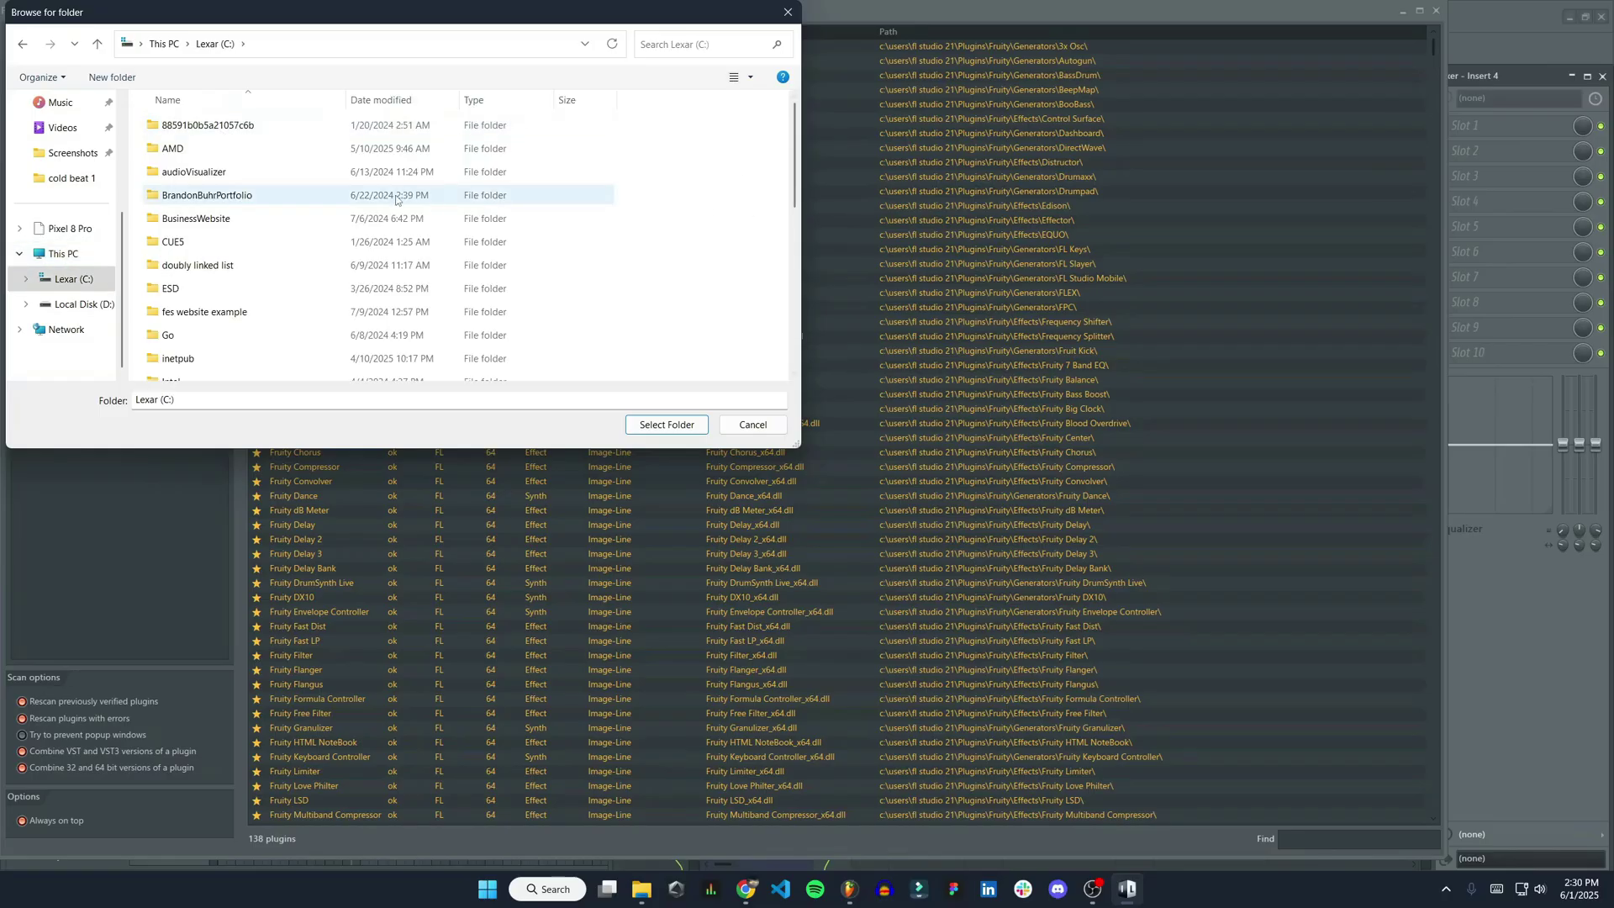
{"action": "scroll", "coordinate": [398, 197], "scroll_direction": "down", "scroll_amount": 2}
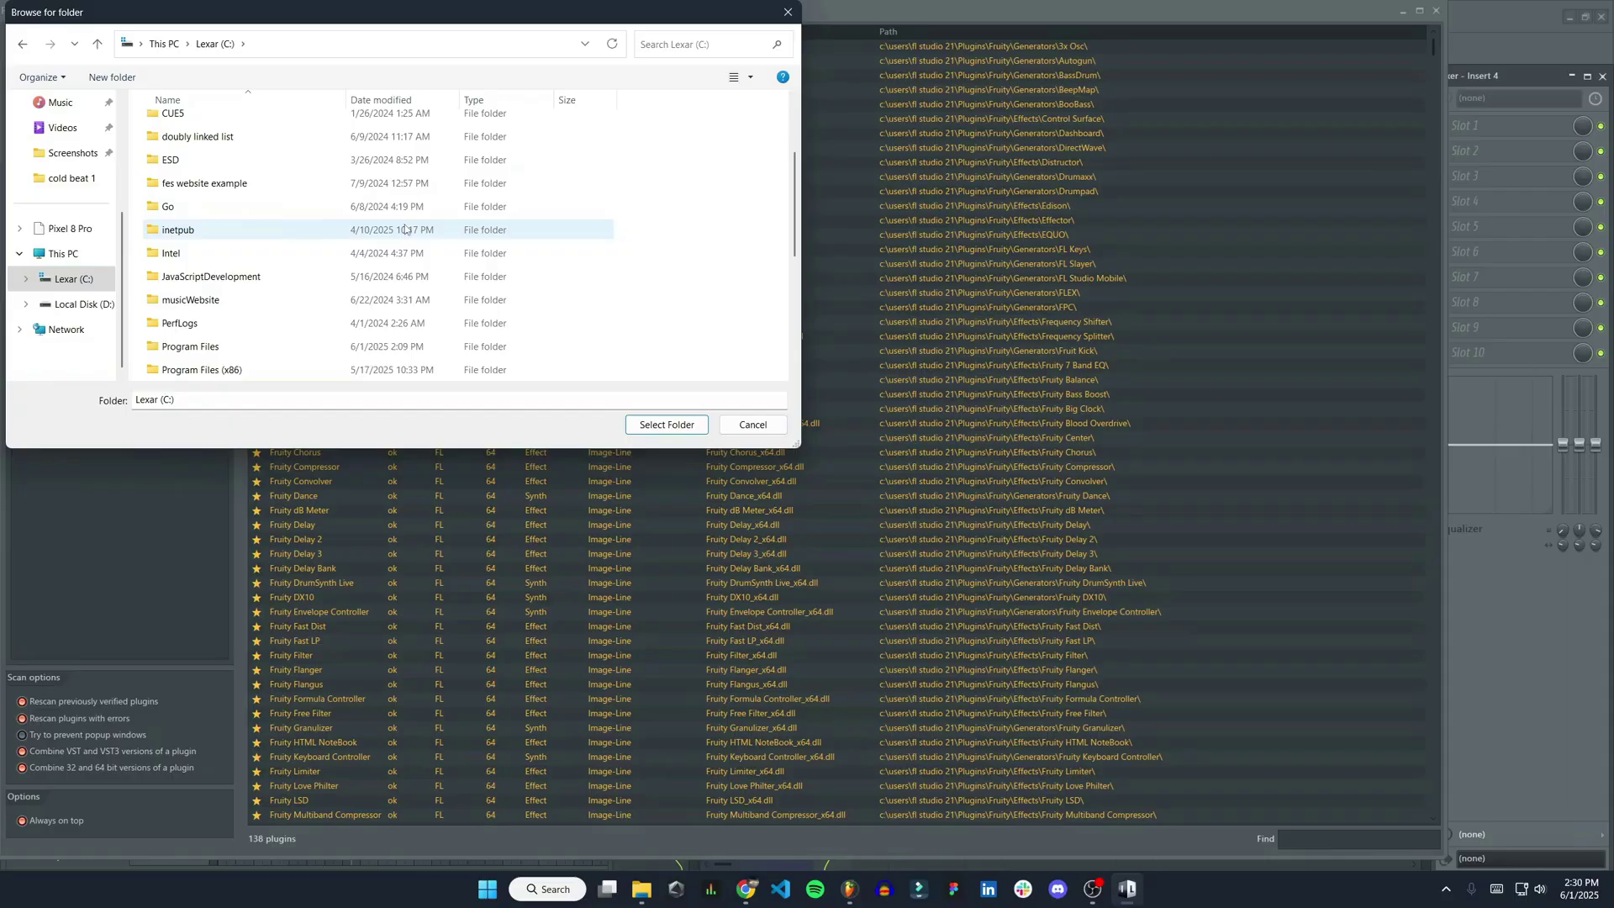
{"action": "double_click", "coordinate": [291, 344]}
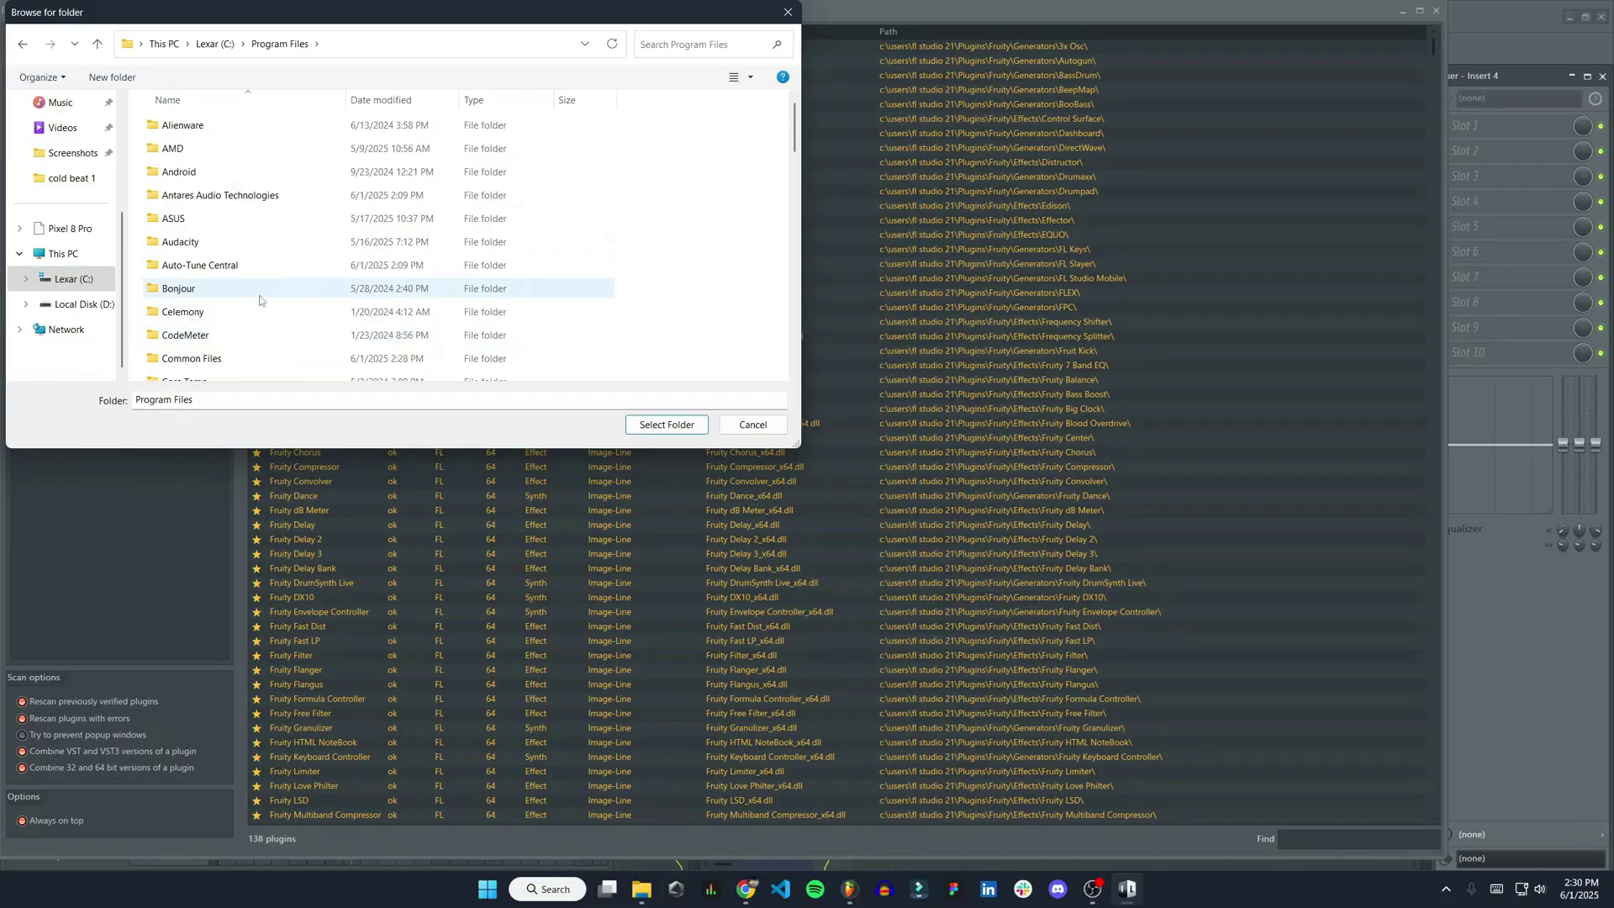
{"action": "left_click", "coordinate": [234, 359]}
{"action": "double_click", "coordinate": [234, 359]}
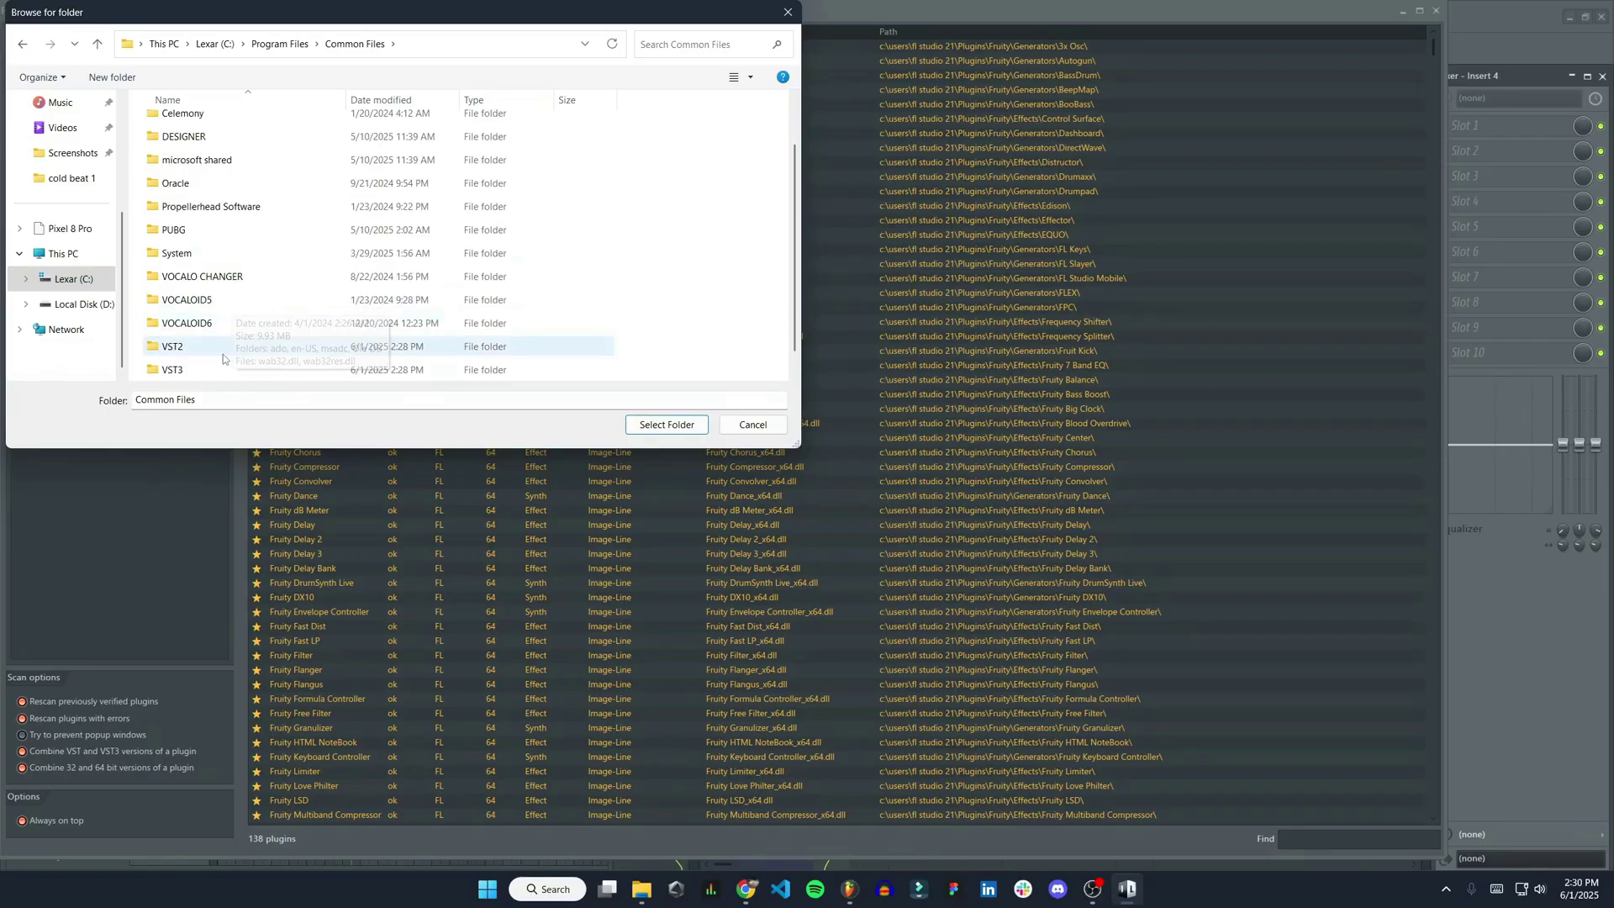
{"action": "mouse_move", "coordinate": [223, 368]}
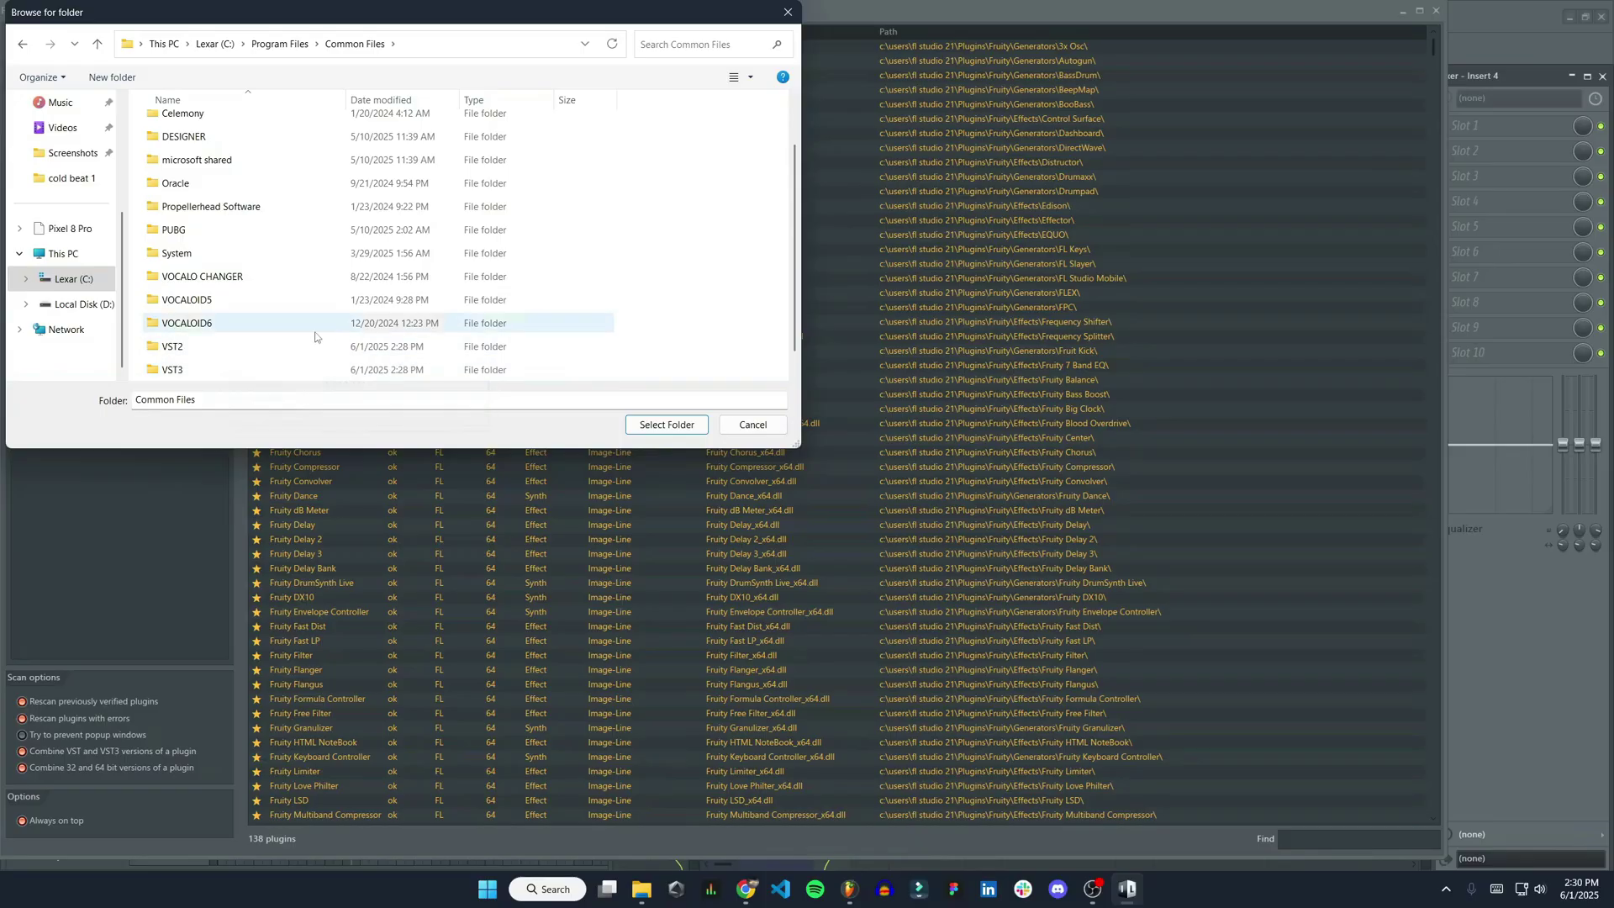
{"action": "left_click", "coordinate": [752, 424]}
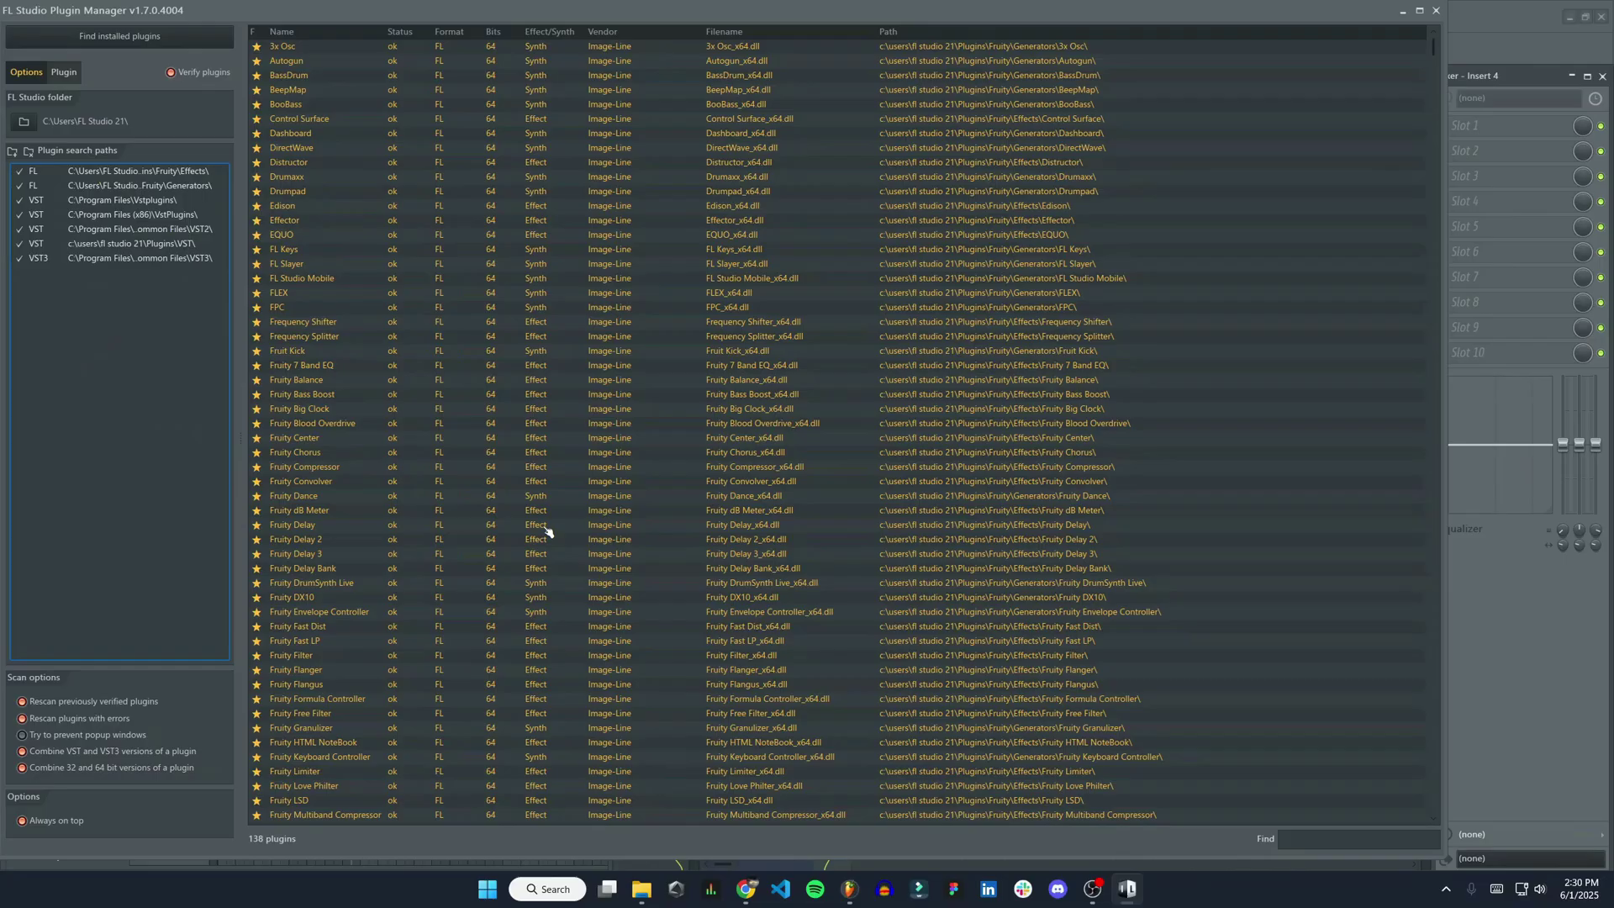
Step: Run Find installed plugins and check the new ValhallaSupermassive entry among 139 plugins
{"action": "scroll", "coordinate": [547, 529], "scroll_direction": "down", "scroll_amount": 5}
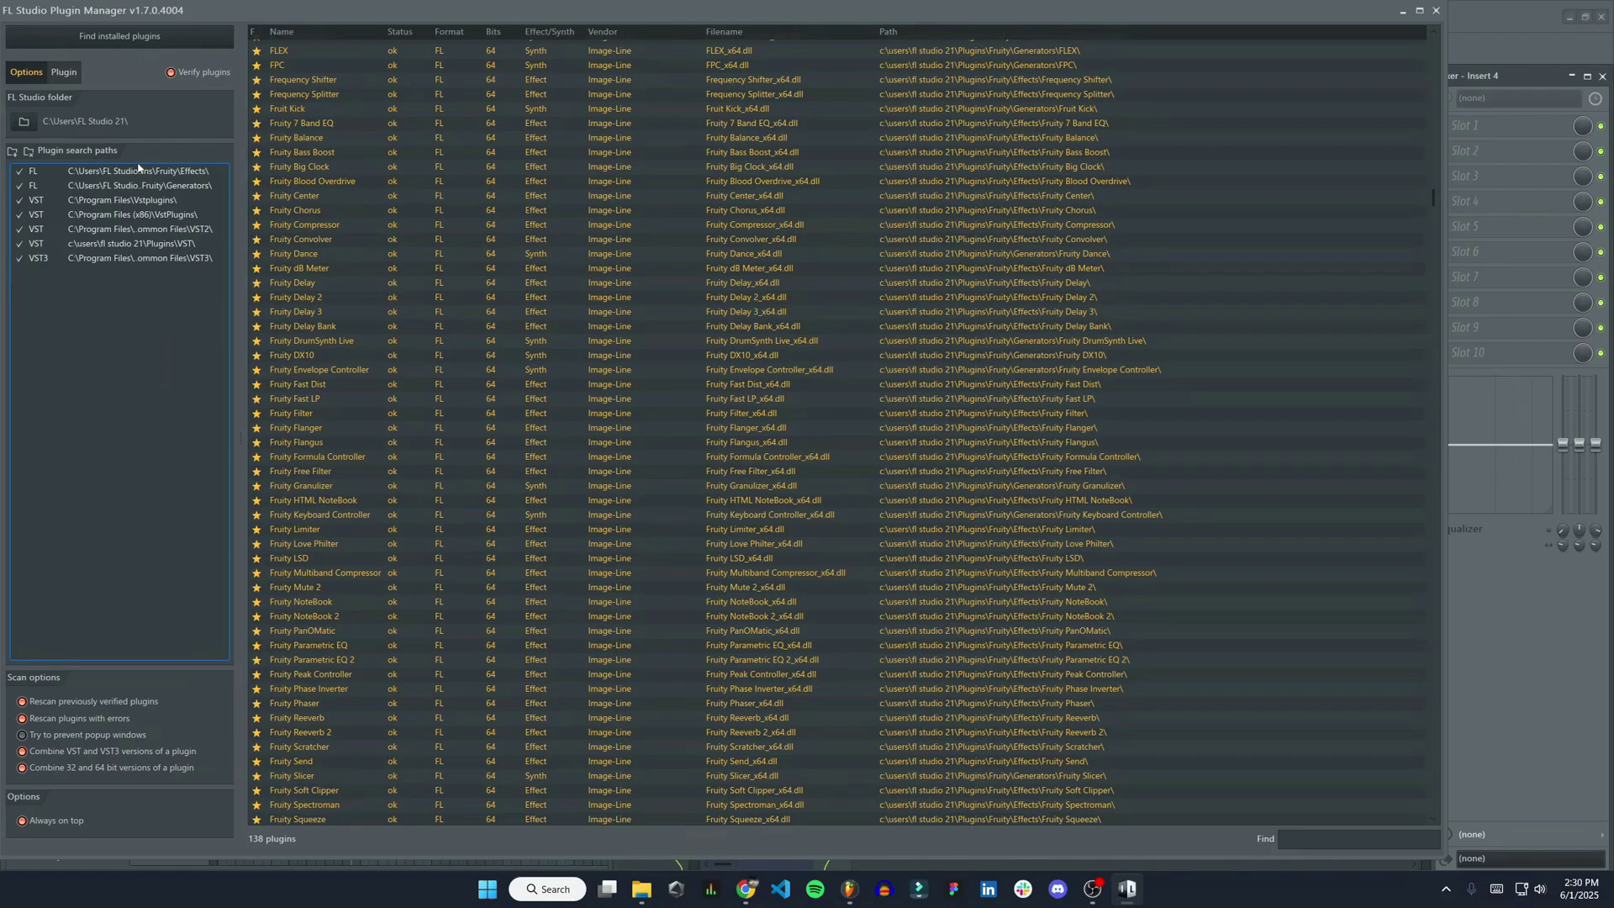
{"action": "left_click", "coordinate": [169, 35]}
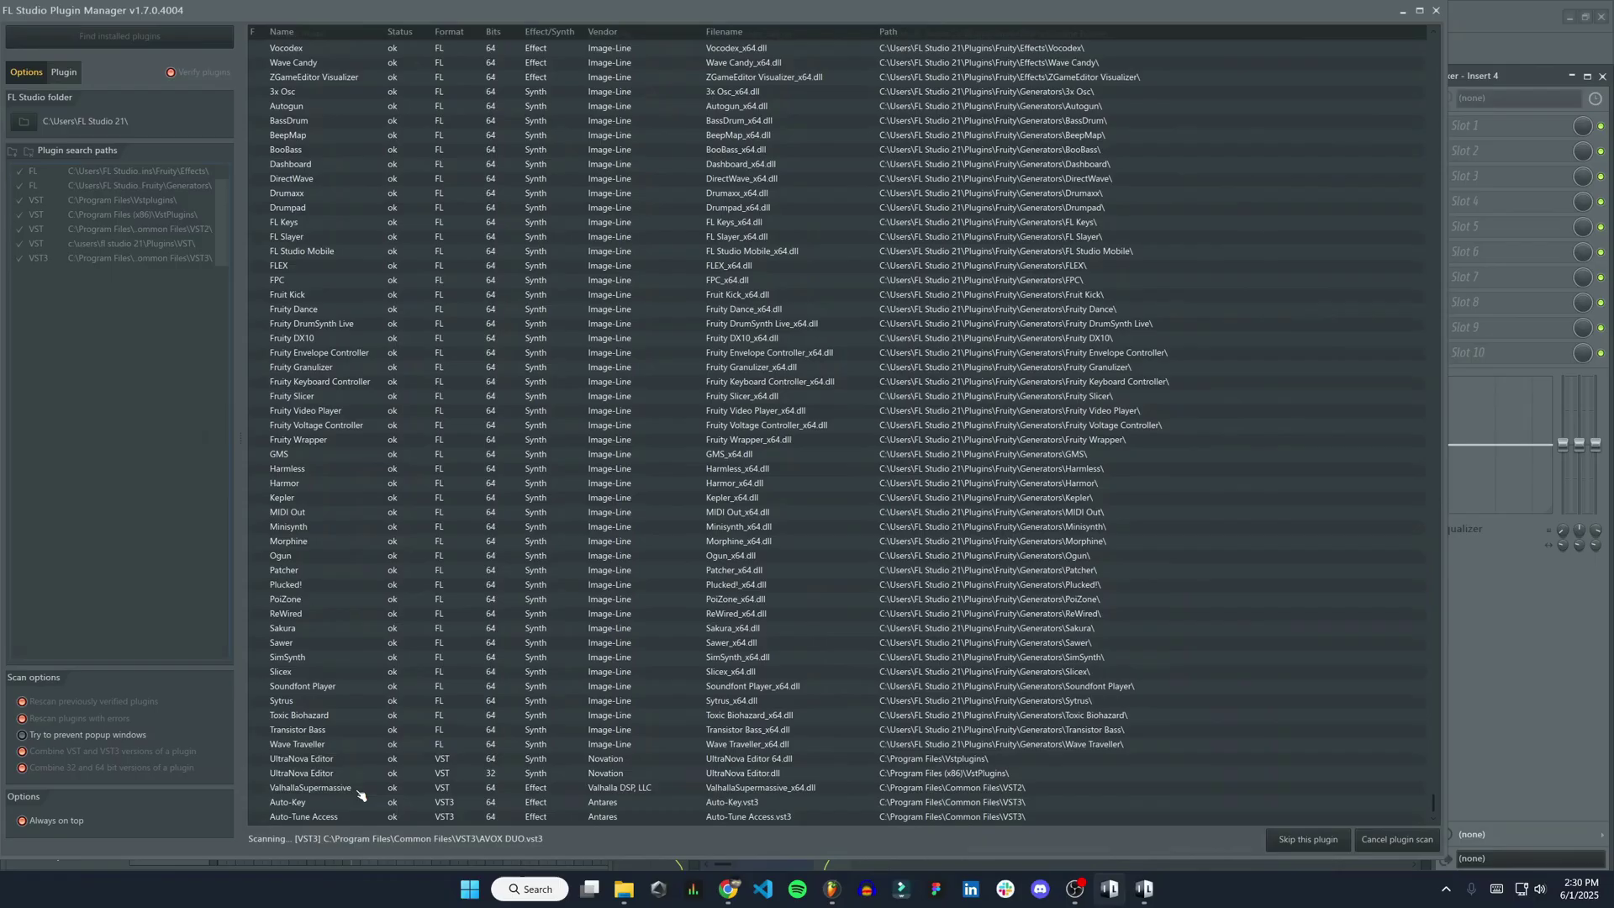
{"action": "left_click", "coordinate": [360, 762]}
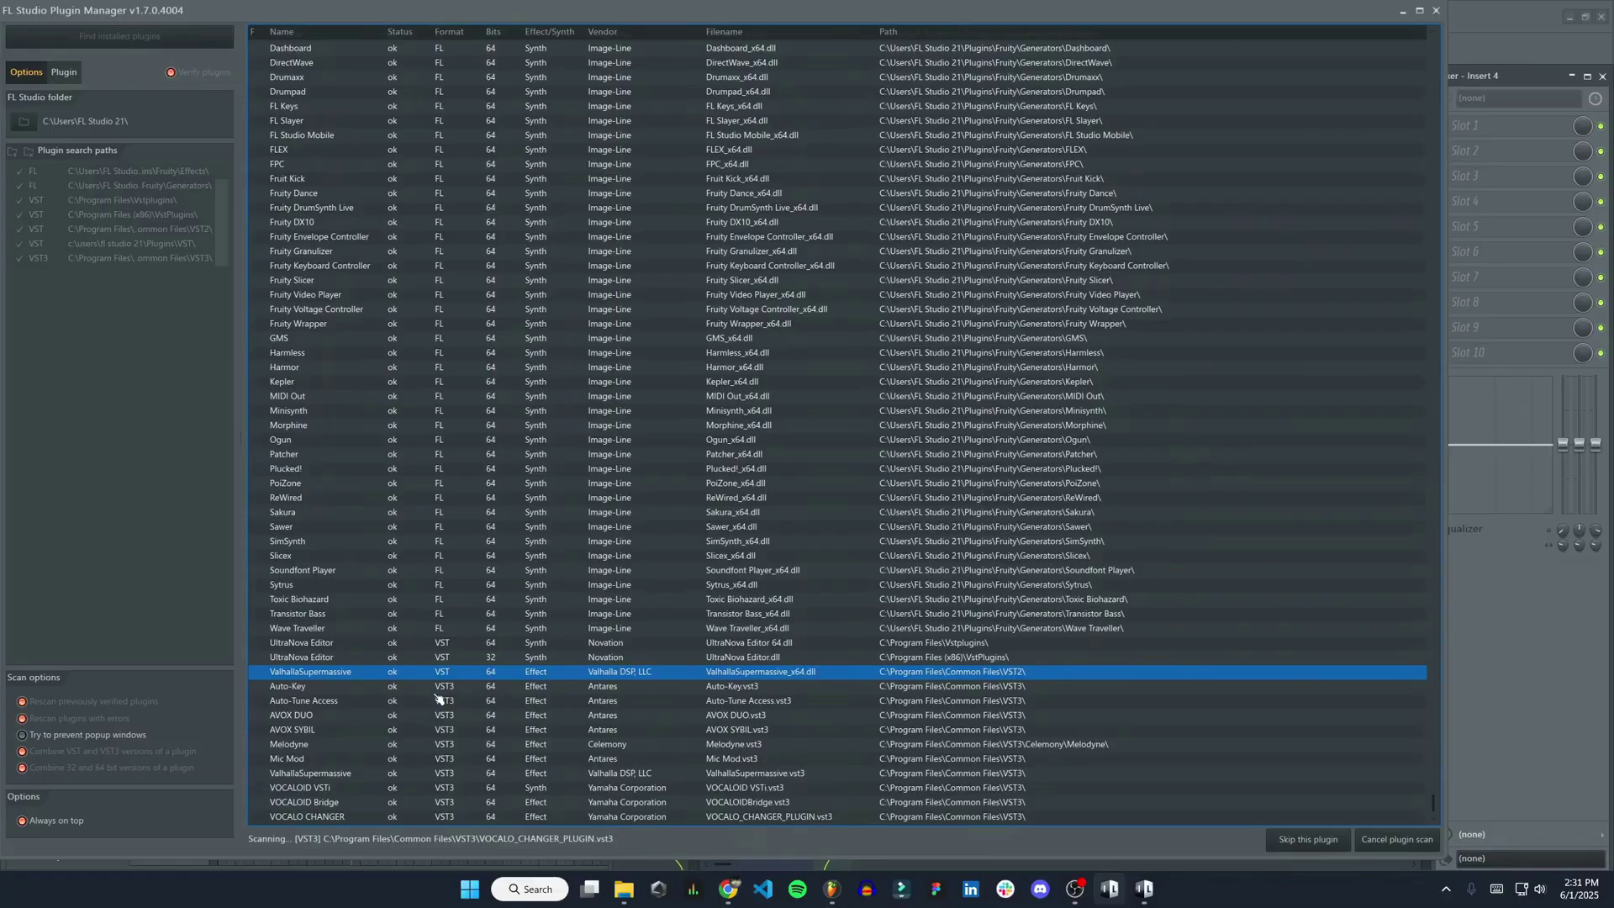
{"action": "scroll", "coordinate": [370, 756], "scroll_direction": "down", "scroll_amount": 5}
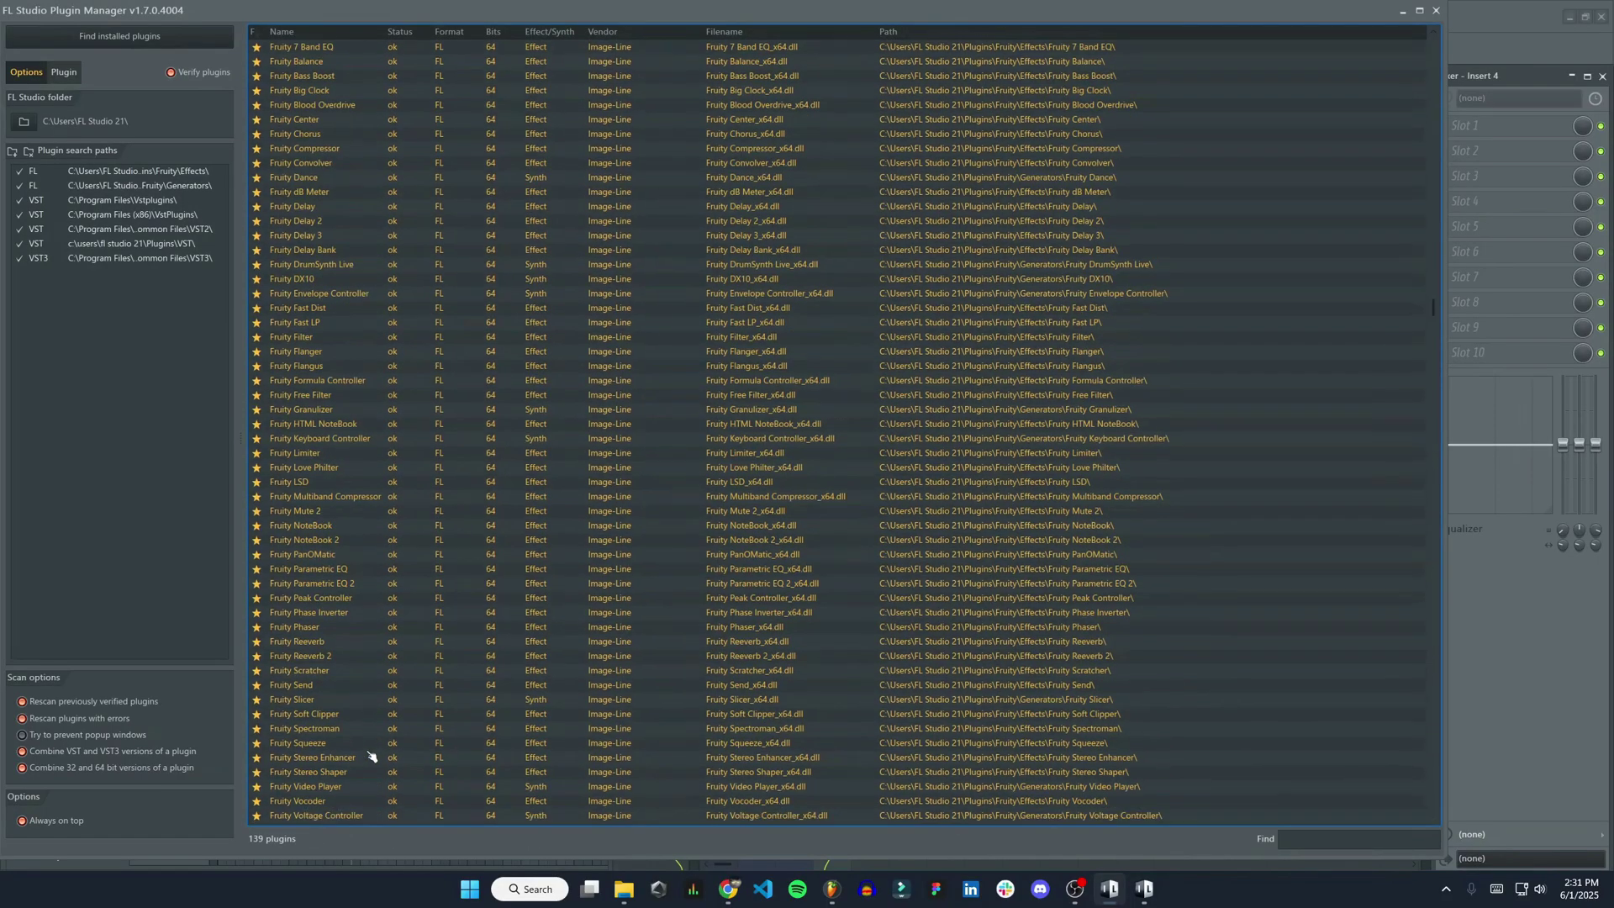
{"action": "scroll", "coordinate": [370, 757], "scroll_direction": "down", "scroll_amount": 15}
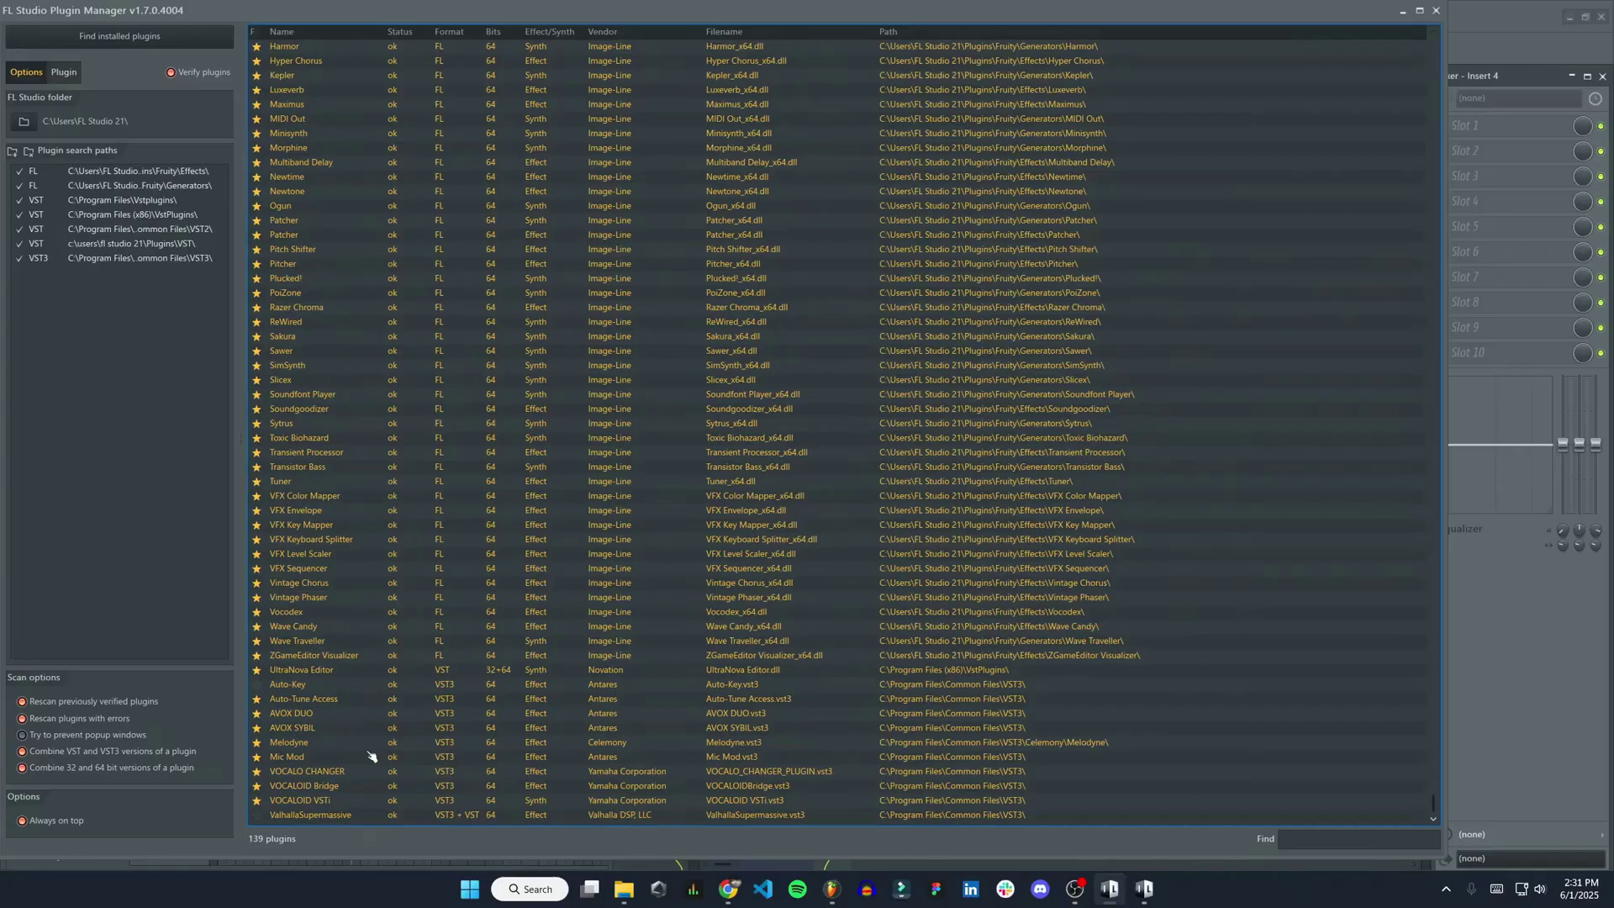
{"action": "left_click", "coordinate": [353, 817]}
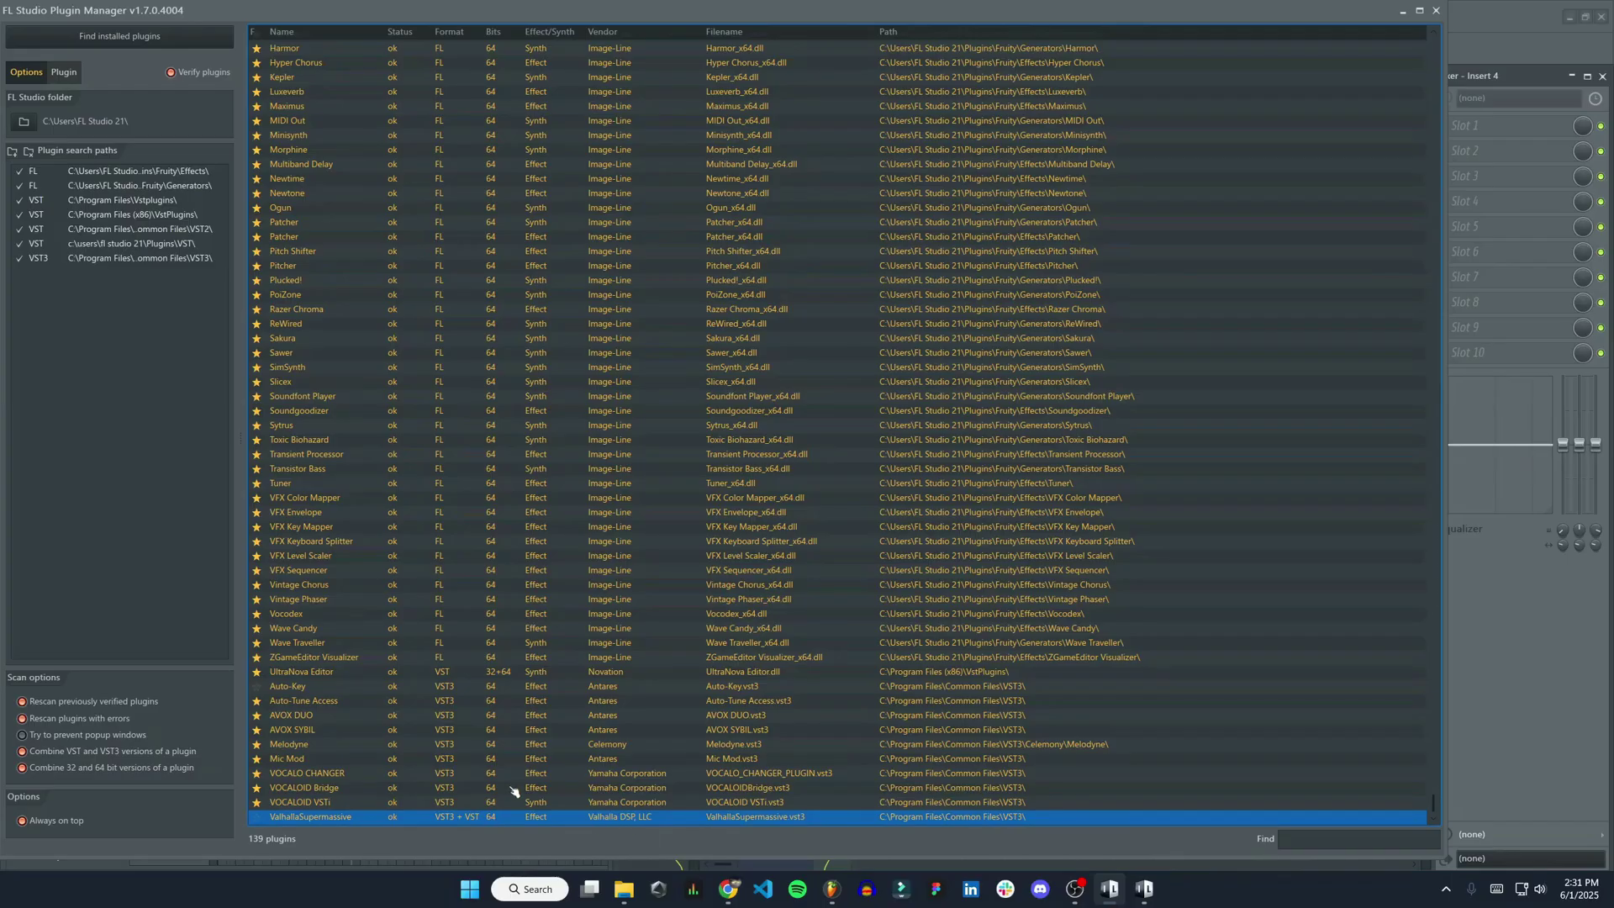
{"action": "left_click", "coordinate": [495, 674]}
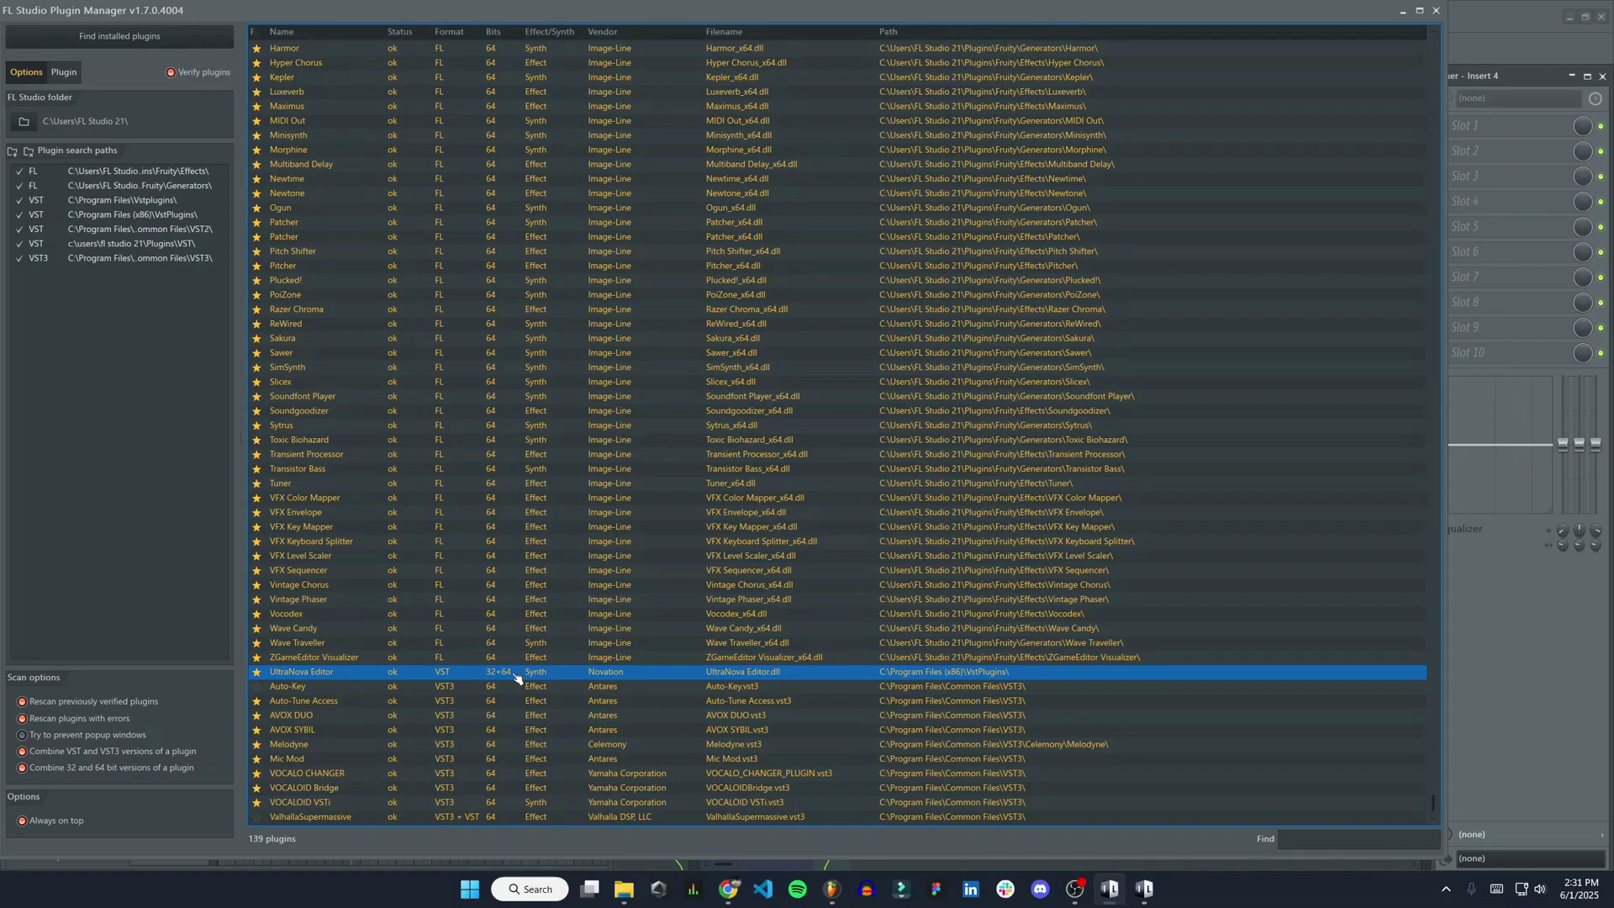
{"action": "scroll", "coordinate": [500, 677], "scroll_direction": "up", "scroll_amount": 4}
{"action": "scroll", "coordinate": [522, 311], "scroll_direction": "up", "scroll_amount": 20}
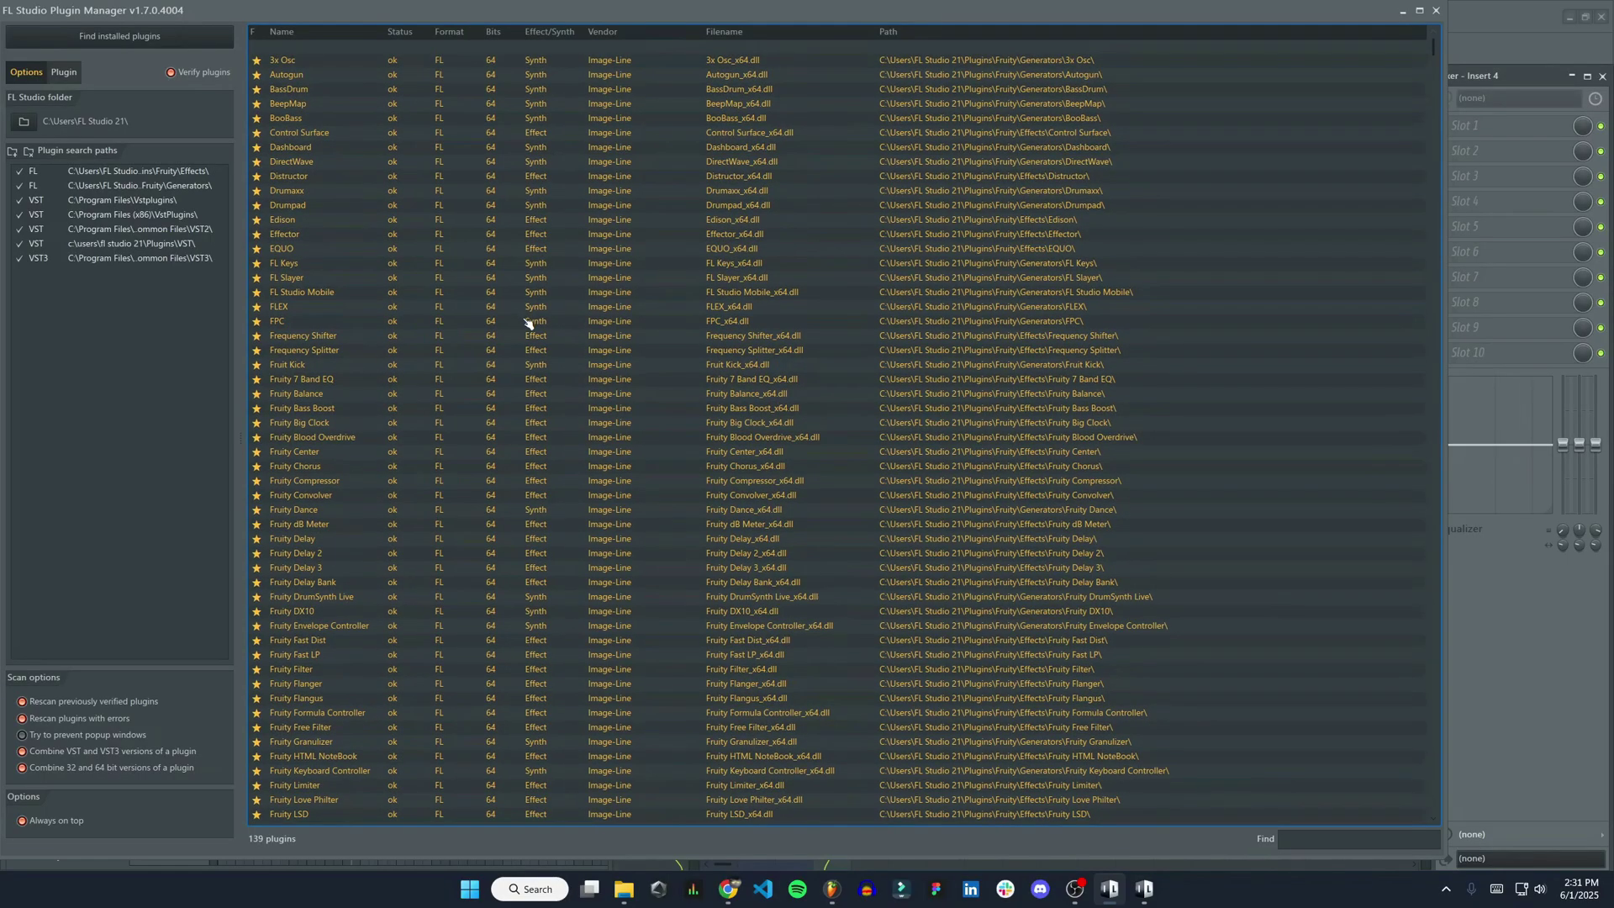
{"action": "key", "text": "alt+Tab"}
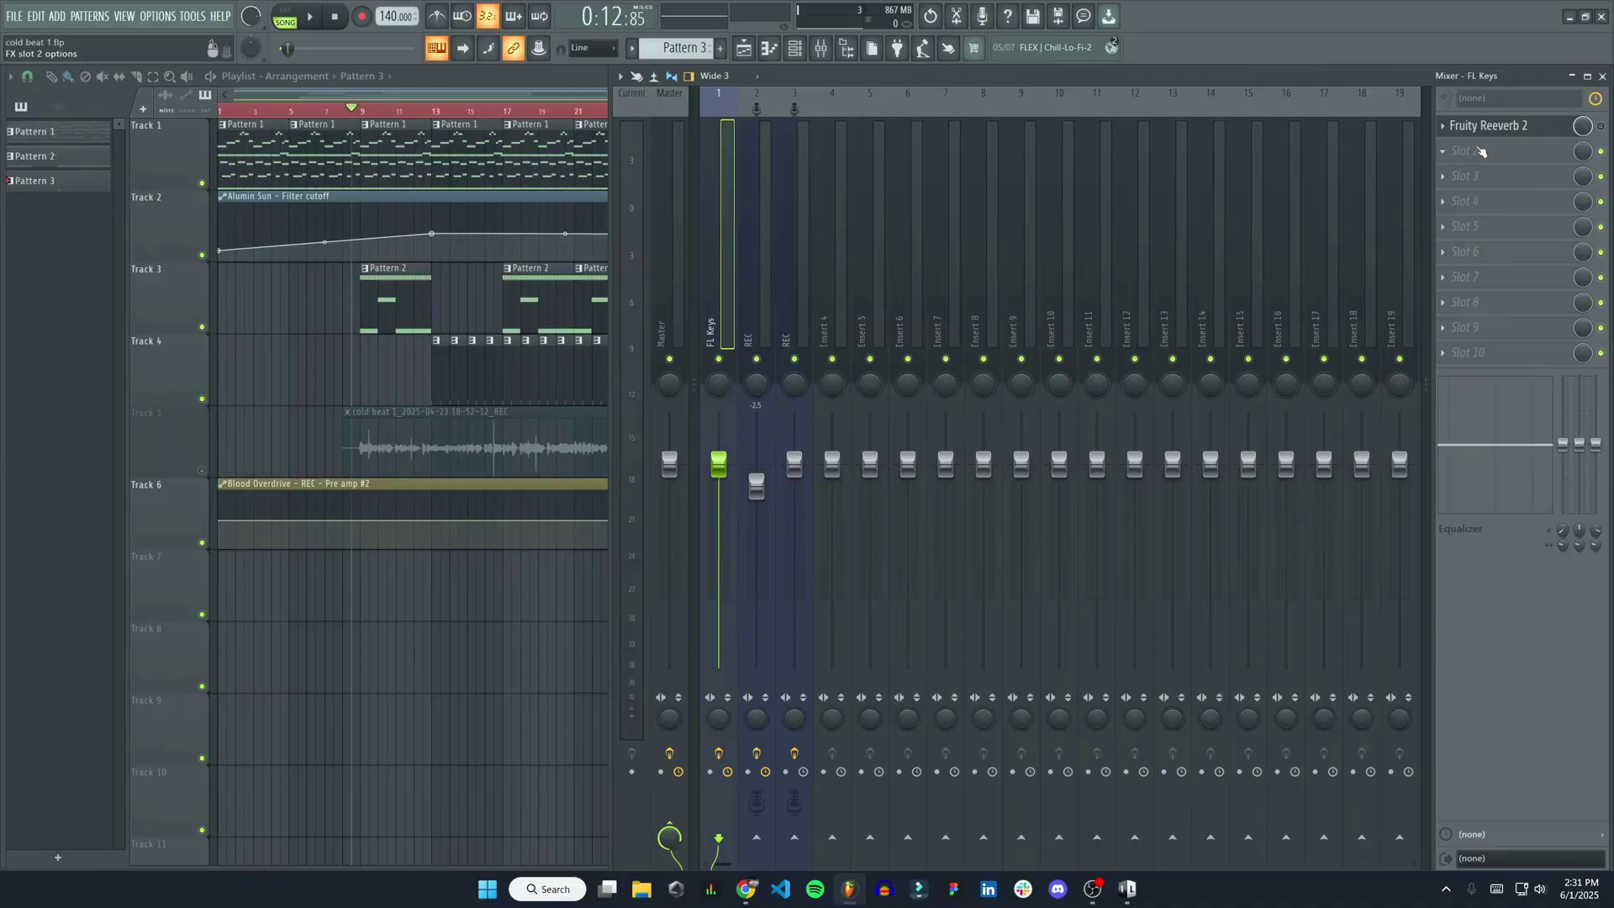
Step: Star ValhallaSupermassive and Auto-Key in slot 2's More plugins list, then reopen slot 2's menu
{"action": "left_click", "coordinate": [1485, 154]}
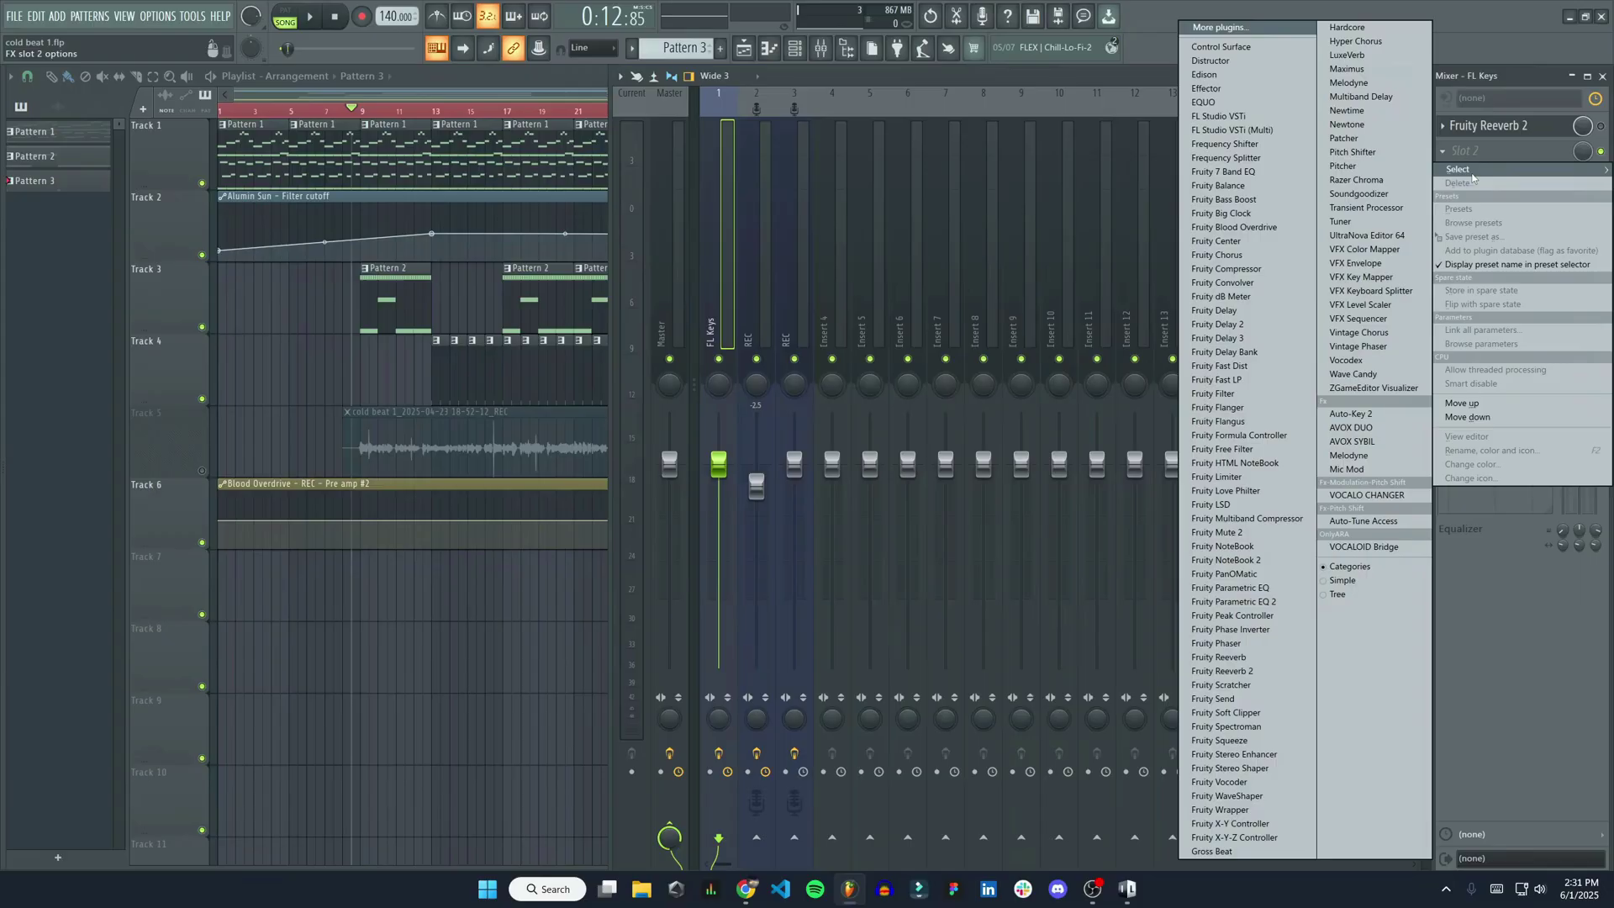
{"action": "left_click", "coordinate": [1267, 29]}
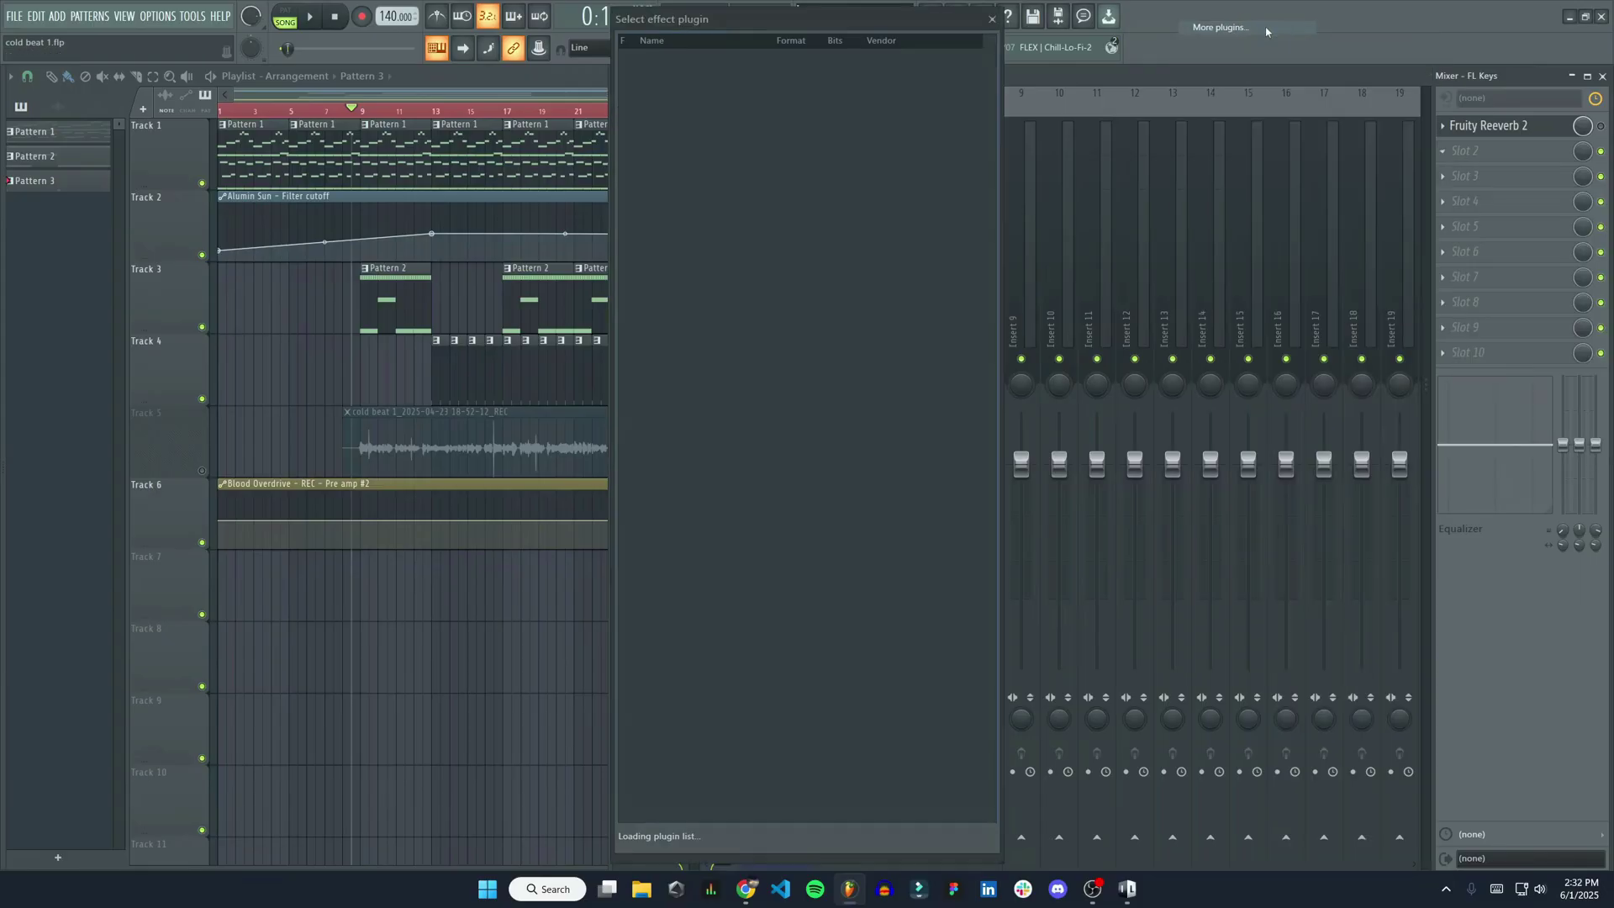
{"action": "scroll", "coordinate": [923, 503], "scroll_direction": "down", "scroll_amount": 13}
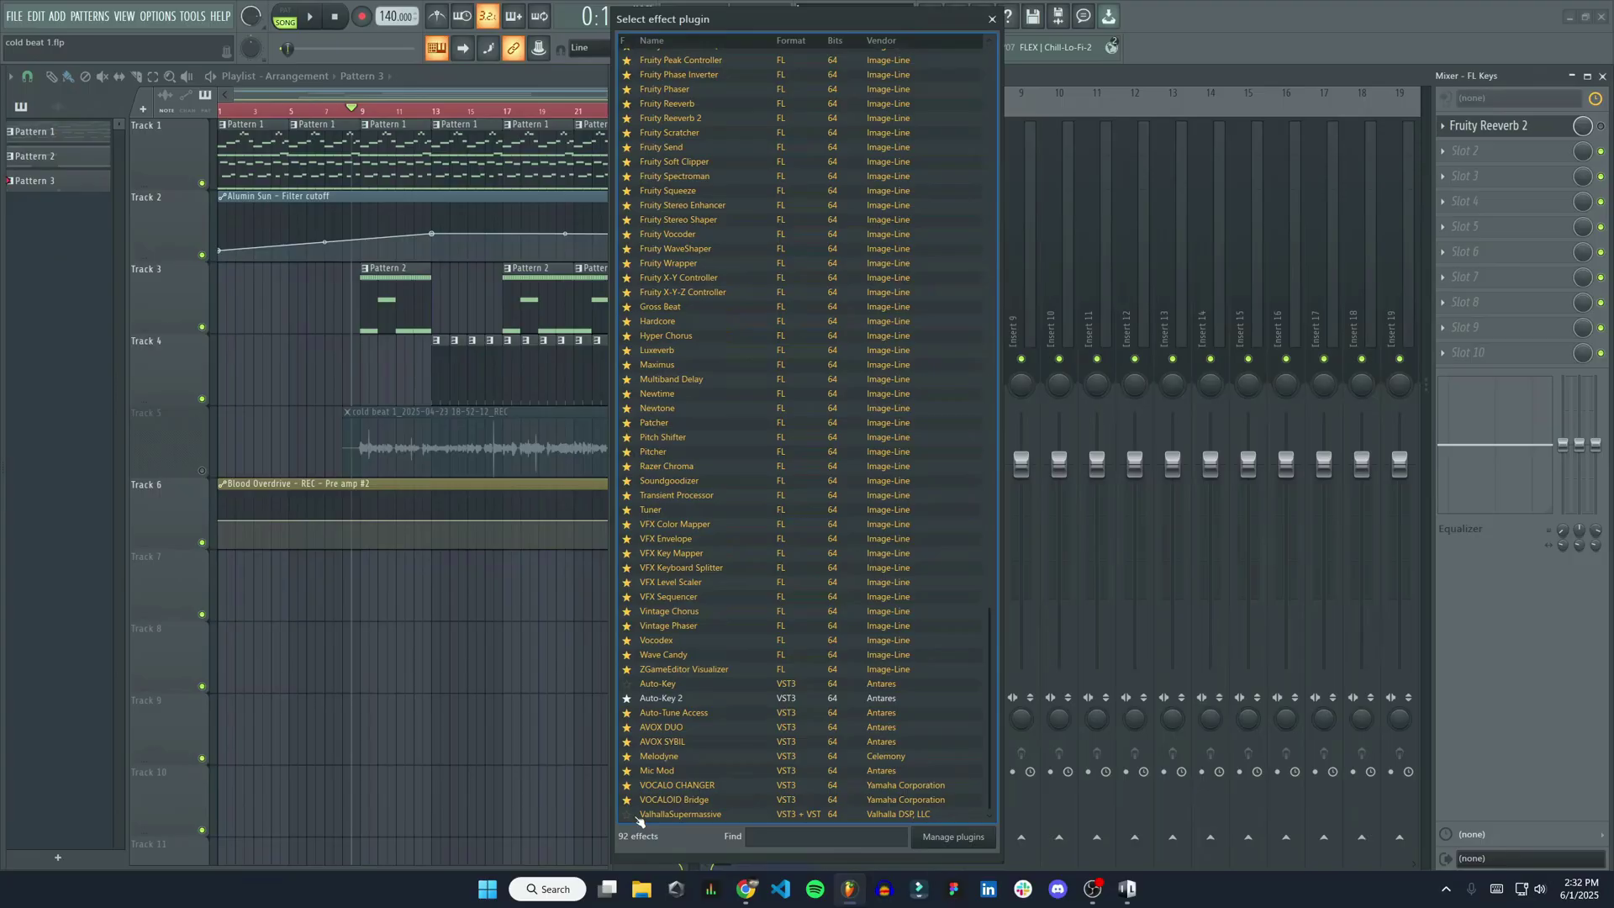
{"action": "left_click", "coordinate": [630, 815]}
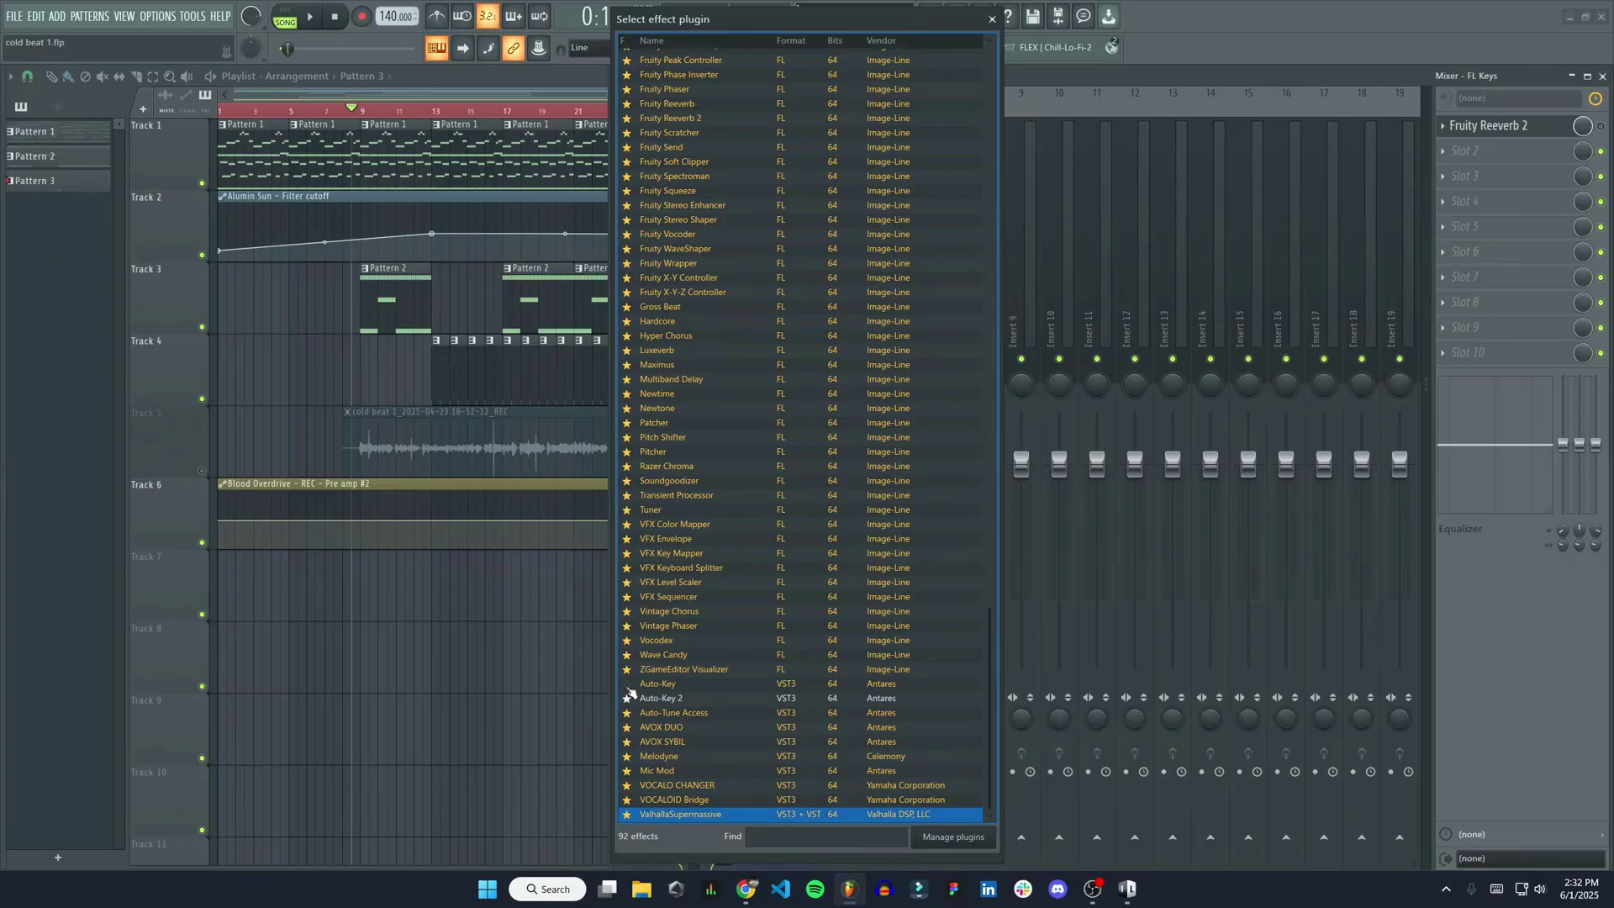
{"action": "left_click", "coordinate": [710, 689]}
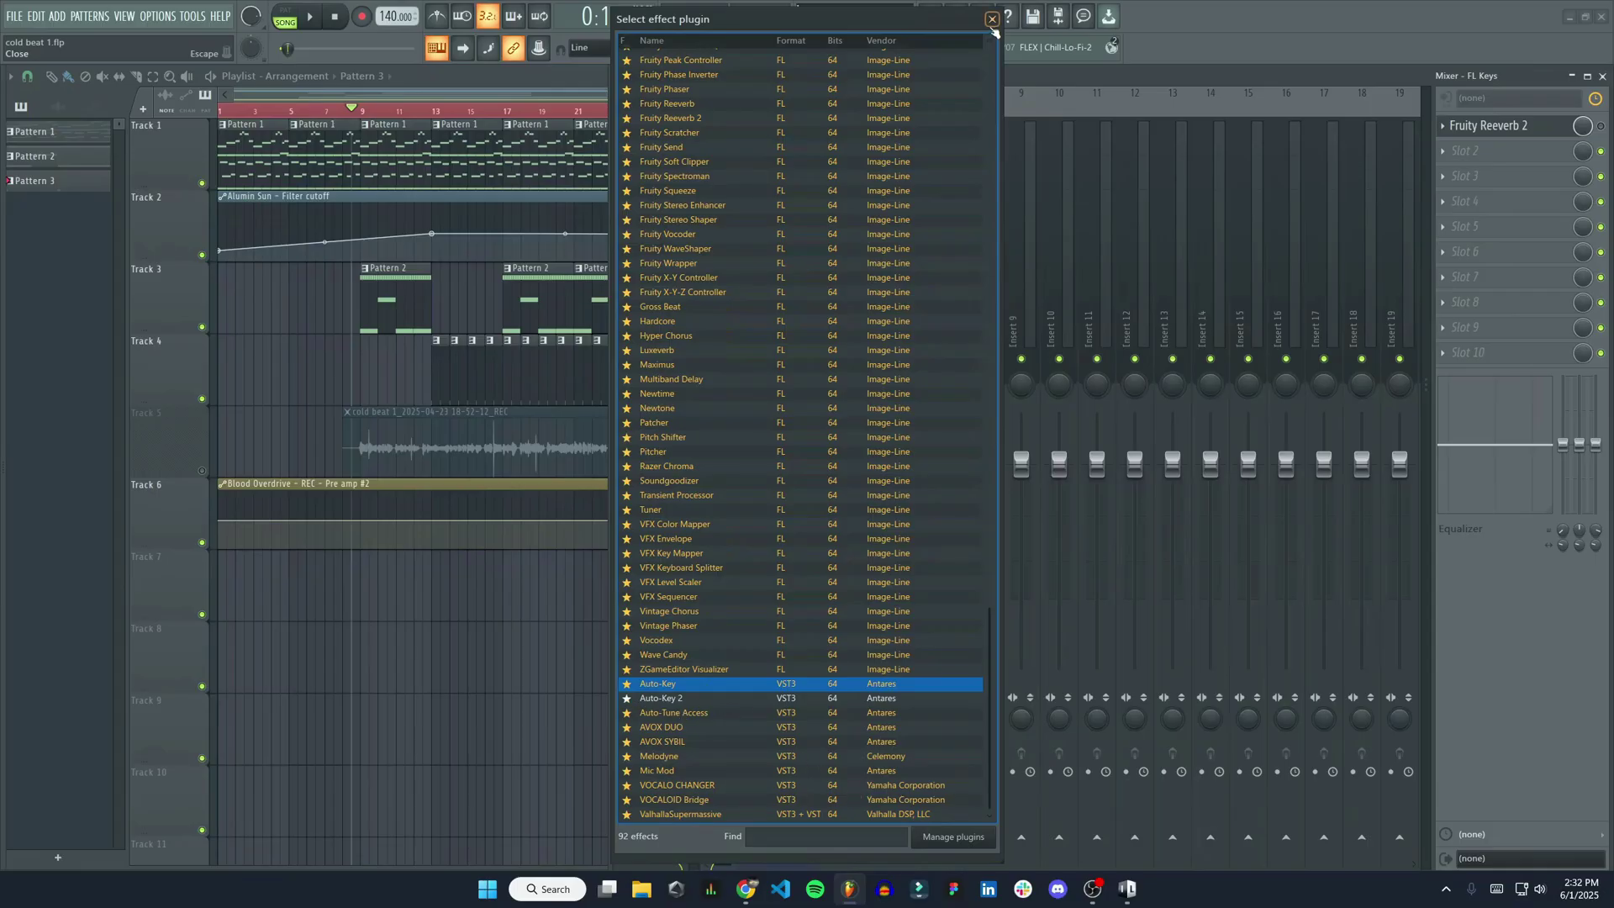
{"action": "left_click", "coordinate": [992, 19]}
{"action": "left_click", "coordinate": [1472, 152]}
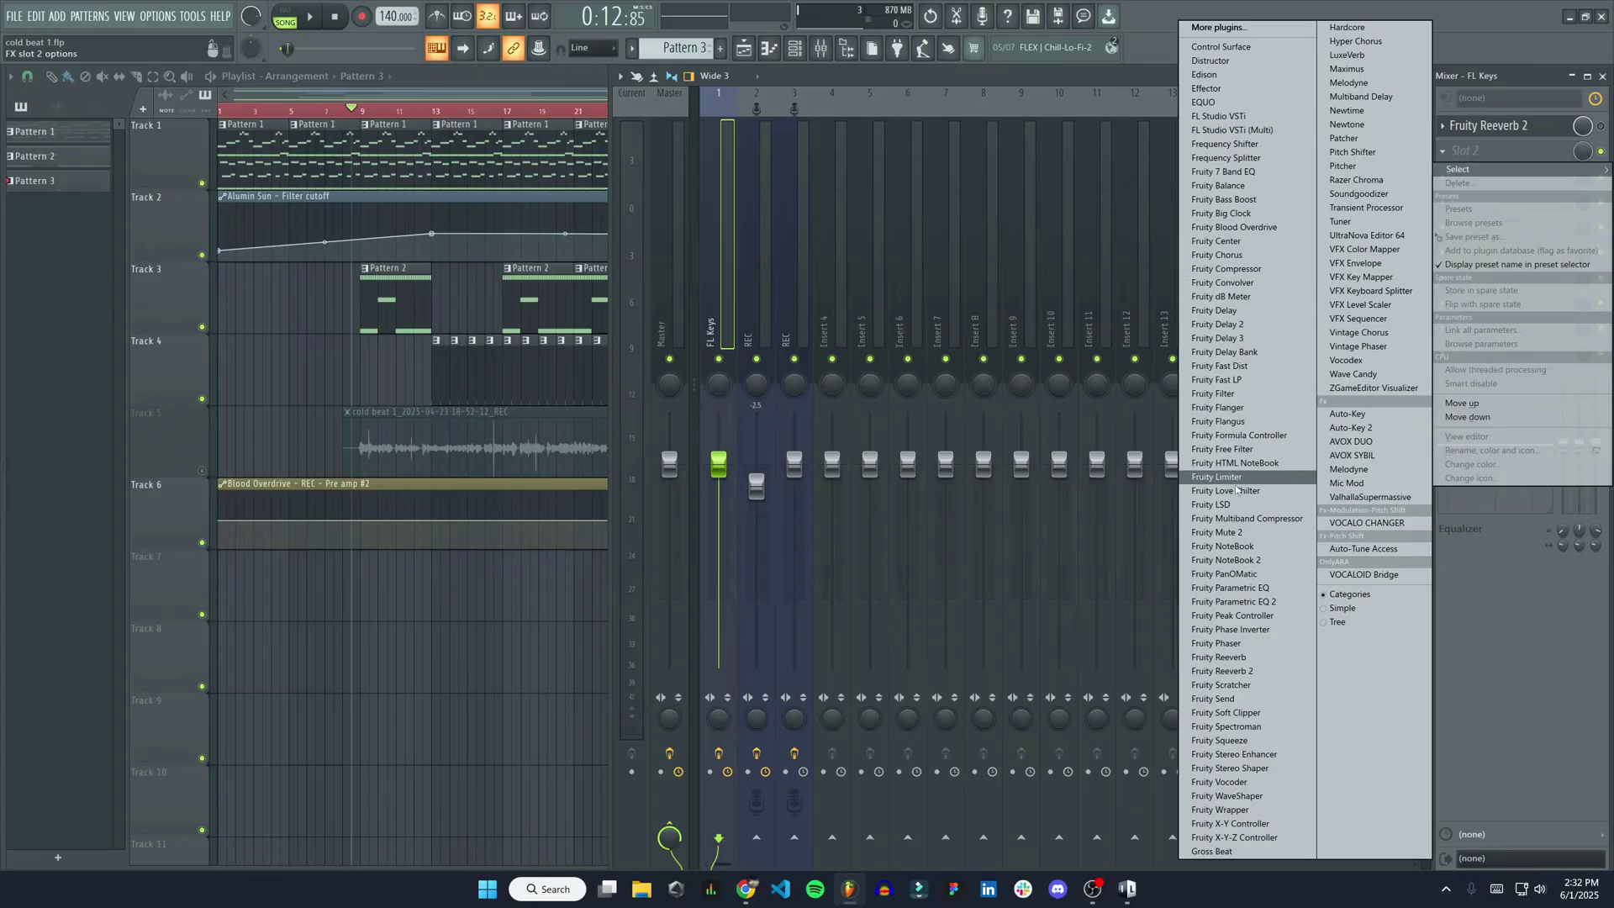
{"action": "left_click", "coordinate": [1219, 28]}
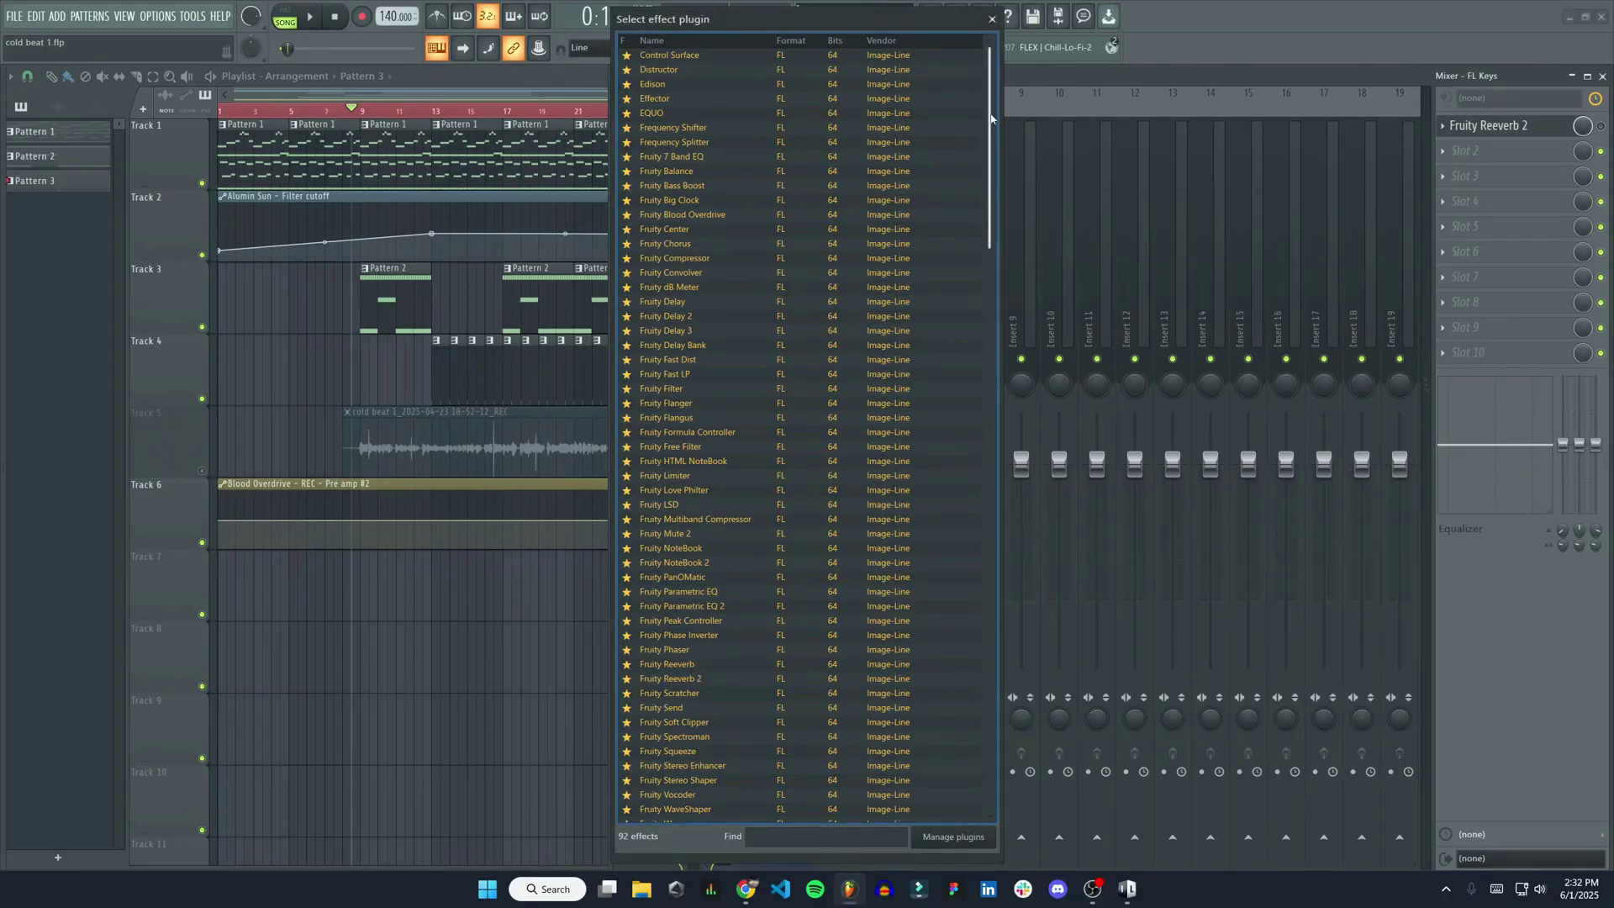
{"action": "left_click_drag", "start_coordinate": [991, 117], "coordinate": [991, 168]}
{"action": "left_click", "coordinate": [992, 18]}
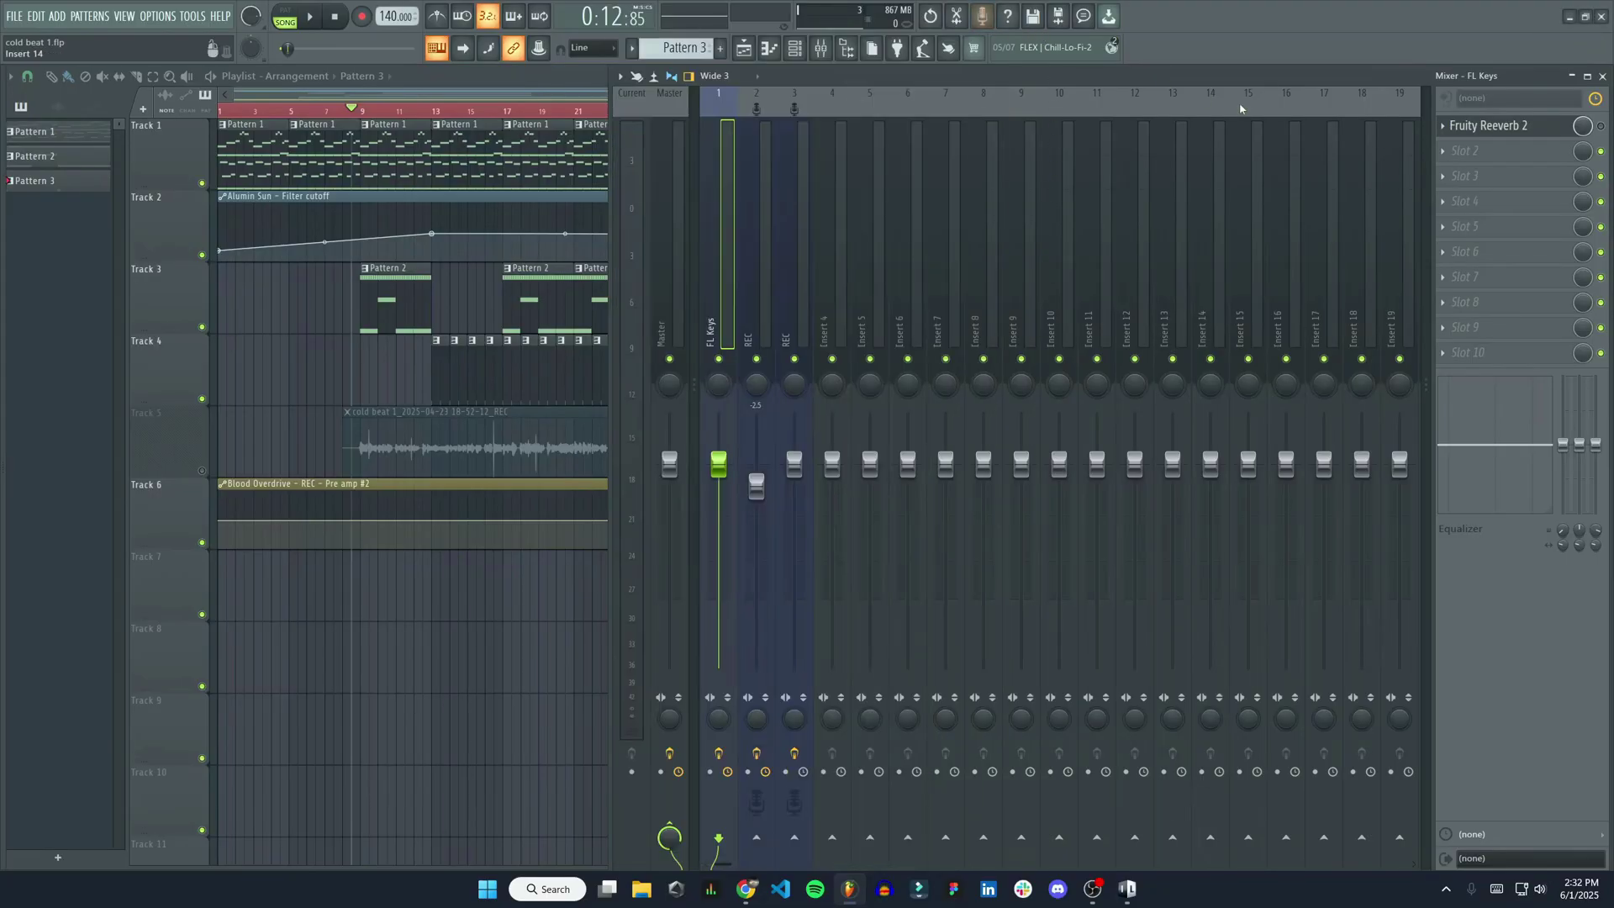
{"action": "left_click", "coordinate": [1481, 154]}
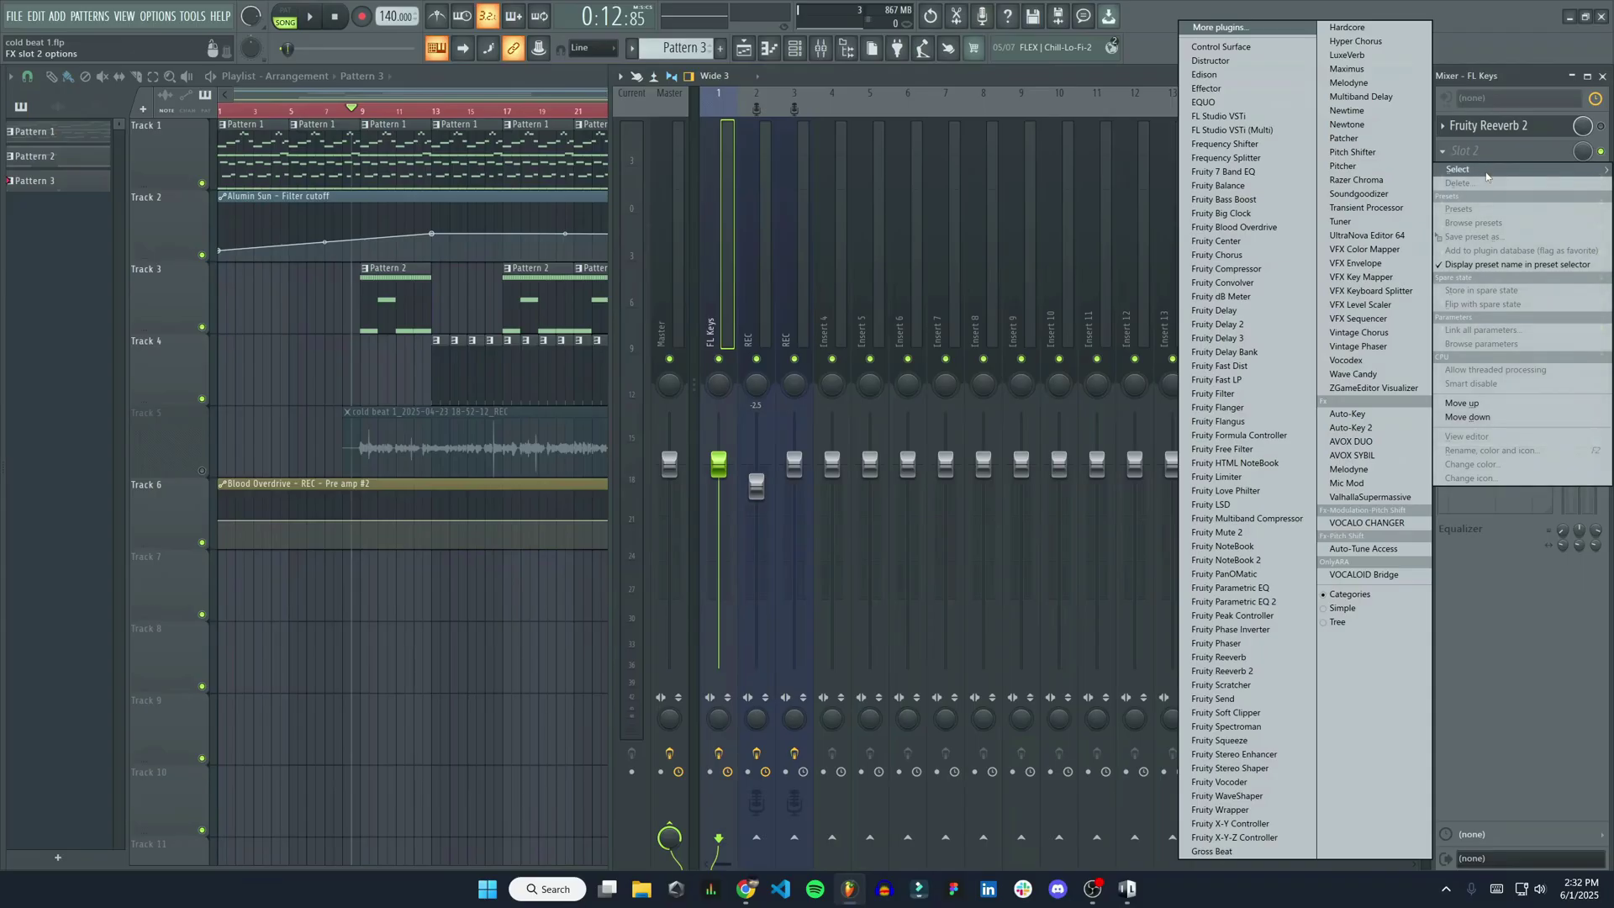